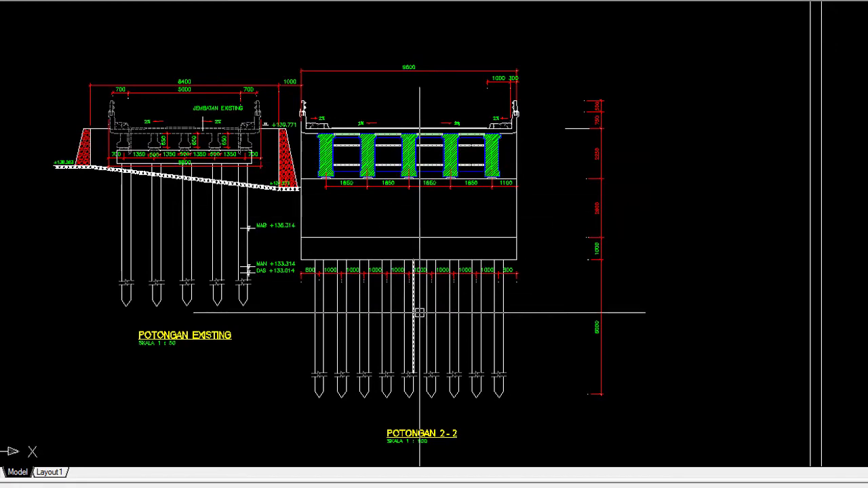
- Examine the POTONGAN MELINTANG JEMBATAN sheet, including the girder cross-section in POTONGAN 2-2 and the sheet title
scroll(424, 59, up, 5)
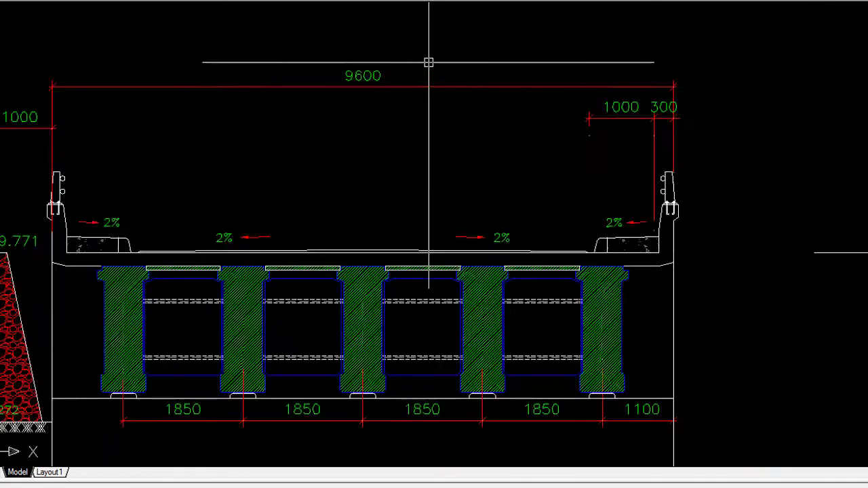
scroll(430, 62, down, 6)
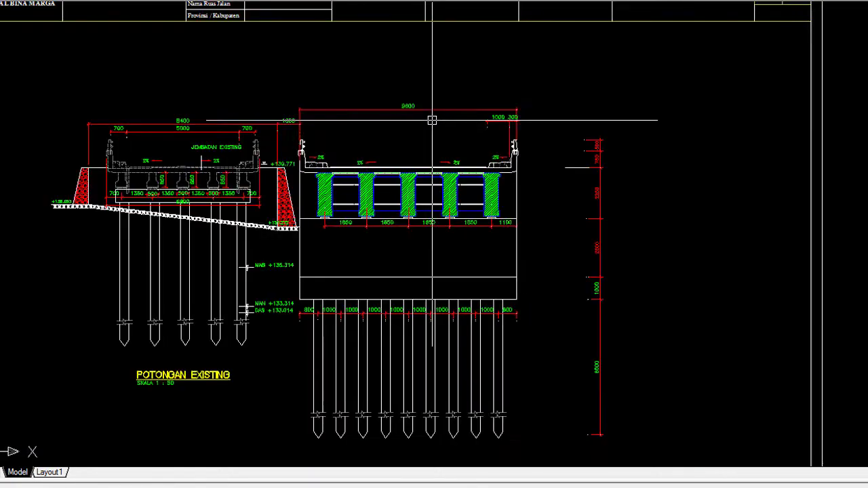
mouse_move(762, 107)
middle_down()
mouse_move(724, 160)
mouse_move(709, 223)
mouse_move(636, 254)
middle_up()
scroll(584, 125, up, 6)
scroll(584, 125, up, 3)
middle_drag(589, 146, 544, 195)
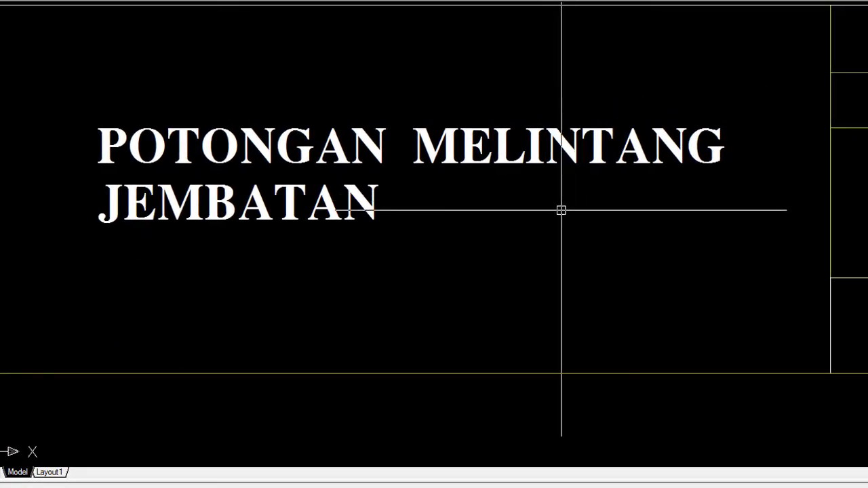
scroll(560, 209, down, 6)
scroll(561, 210, down, 5)
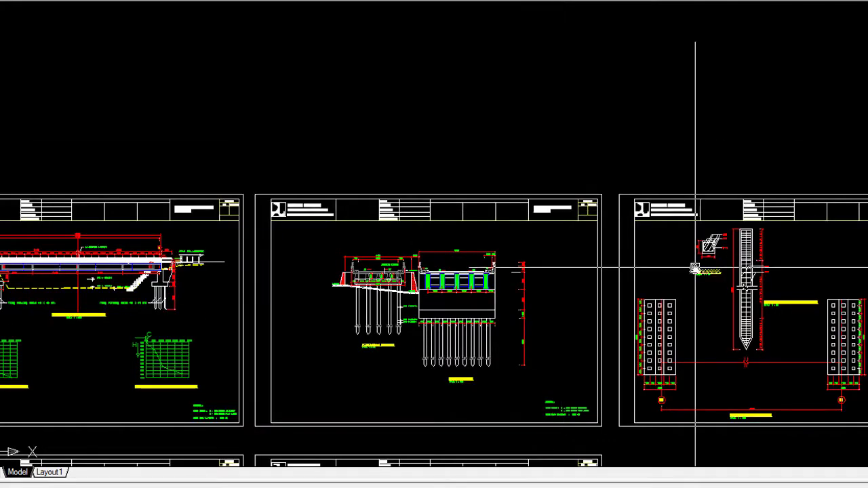
- Examine the DENAH DAN DETAIL PONDASI SUMURAN sheet, covering the pile layout, pile reinforcement, pile detail and sheet title
middle_drag(694, 268, 447, 218)
scroll(562, 253, up, 5)
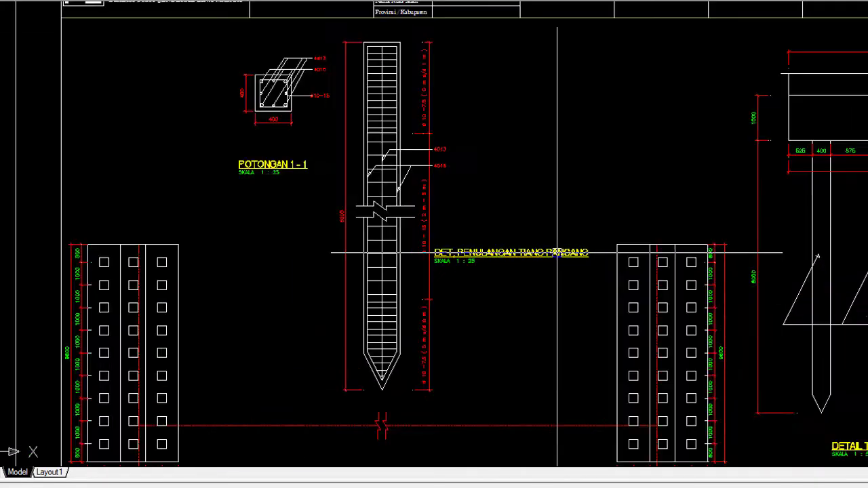
middle_drag(595, 266, 507, 245)
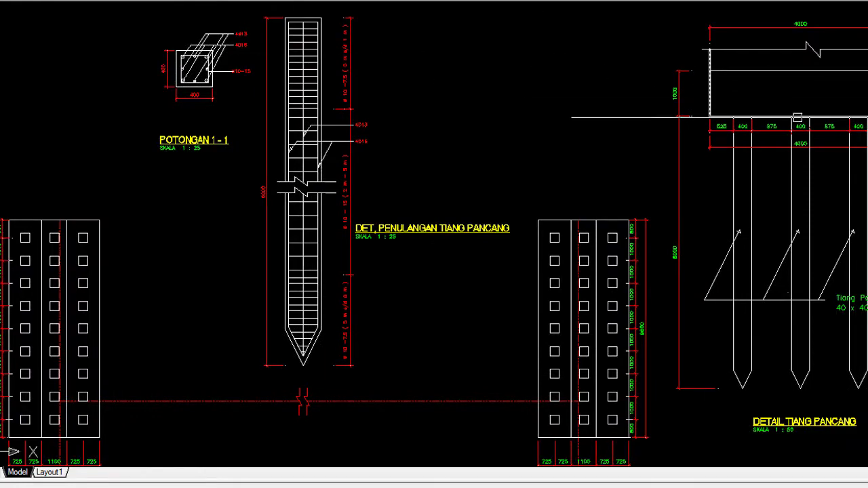
mouse_move(770, 196)
middle_down()
mouse_move(624, 267)
mouse_move(585, 339)
middle_up()
scroll(652, 113, up, 2)
scroll(651, 113, up, 5)
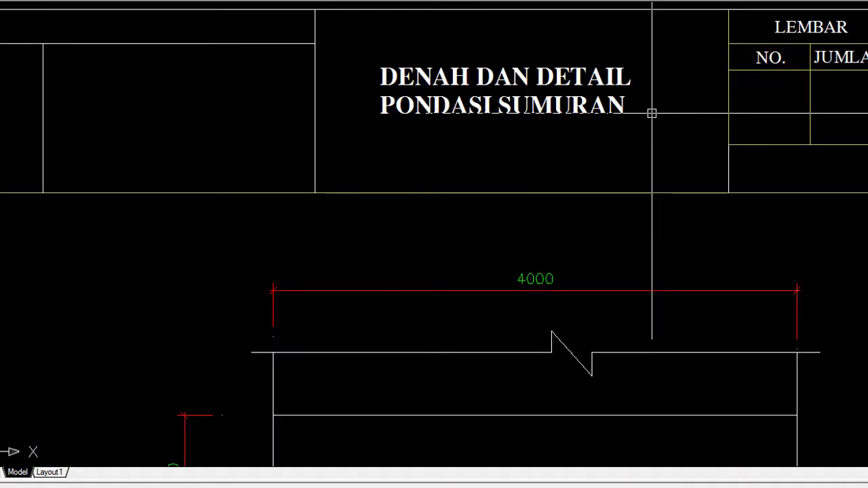
middle_drag(653, 101, 642, 170)
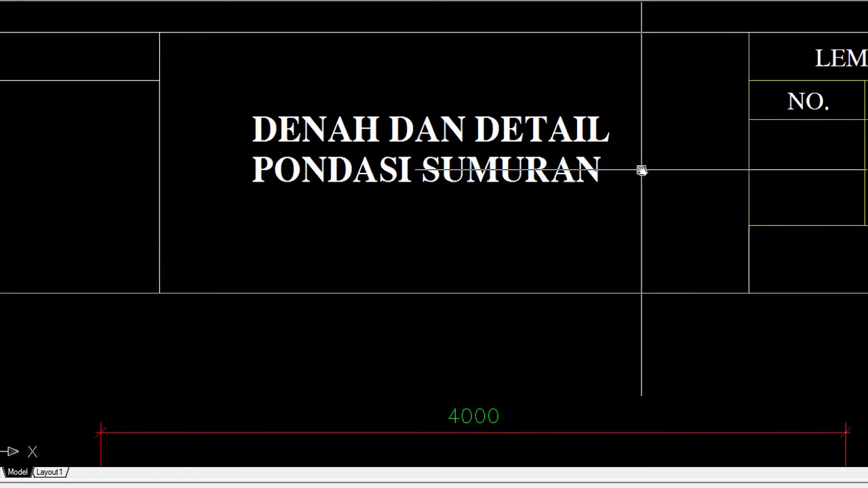
scroll(641, 171, down, 8)
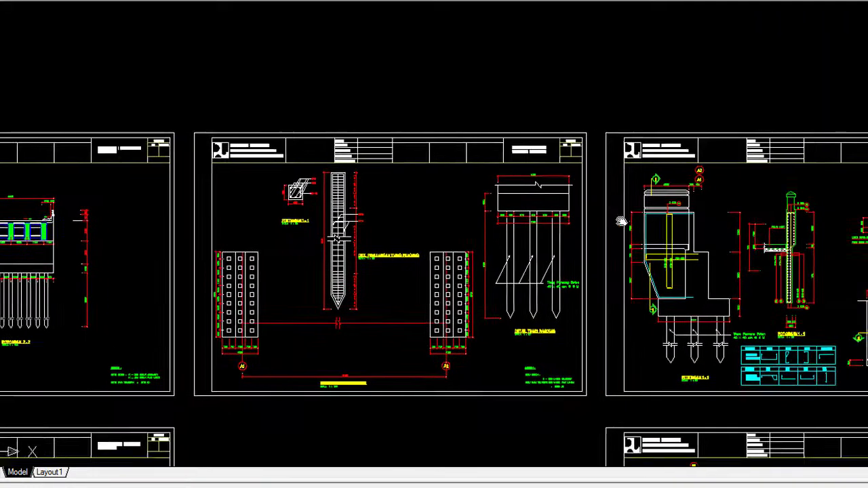
- Examine the PENULANGAN PLAT INJAK DAN WING WALL sheet, covering its sections, approach slab plan, reinforcement tables and title
middle_drag(621, 221, 374, 195)
scroll(538, 232, up, 4)
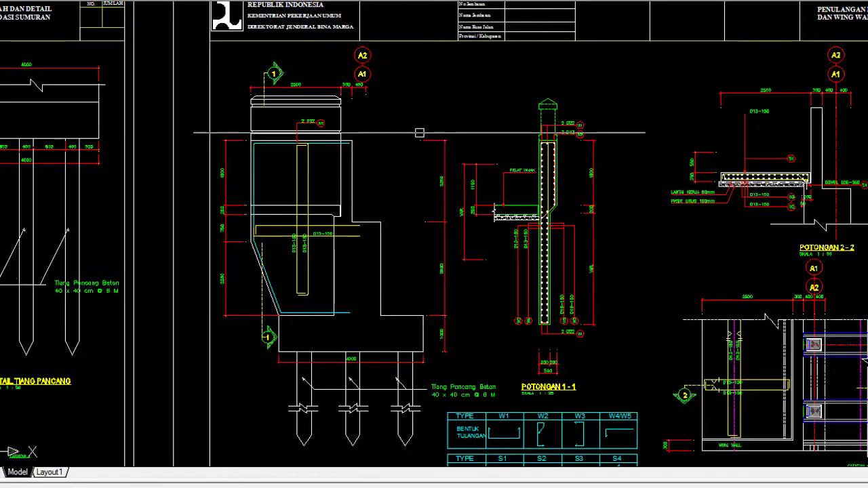
scroll(635, 210, down, 2)
middle_drag(635, 209, 603, 199)
scroll(603, 199, up, 2)
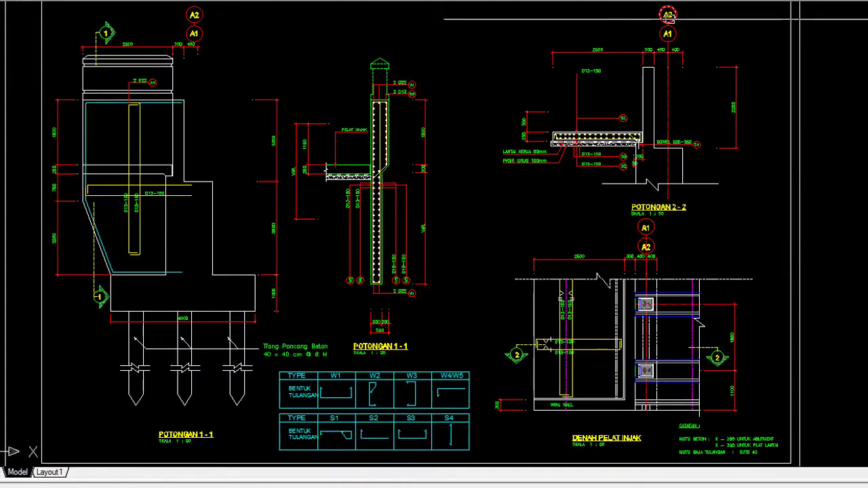
scroll(538, 74, down, 1)
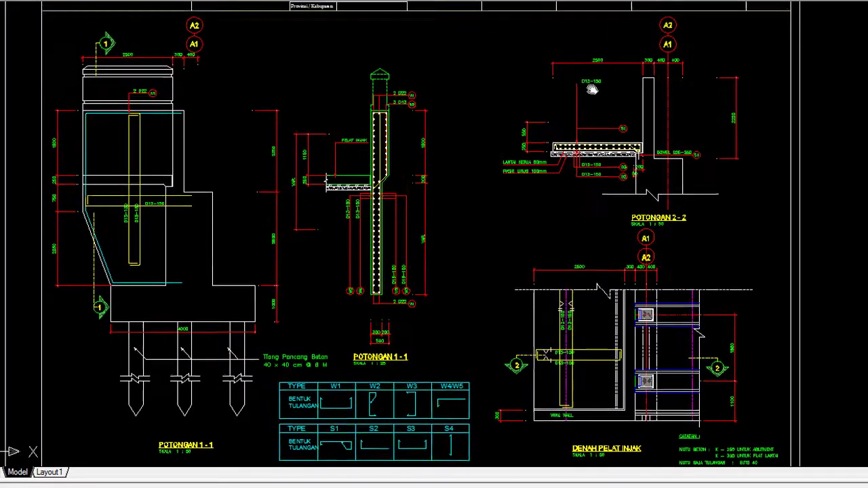
middle_drag(539, 74, 542, 122)
scroll(670, 58, up, 3)
scroll(670, 58, up, 6)
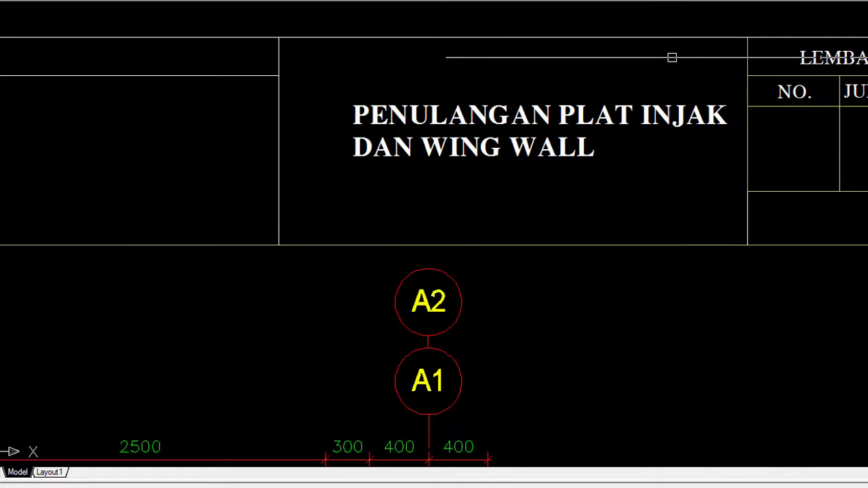
scroll(676, 58, down, 8)
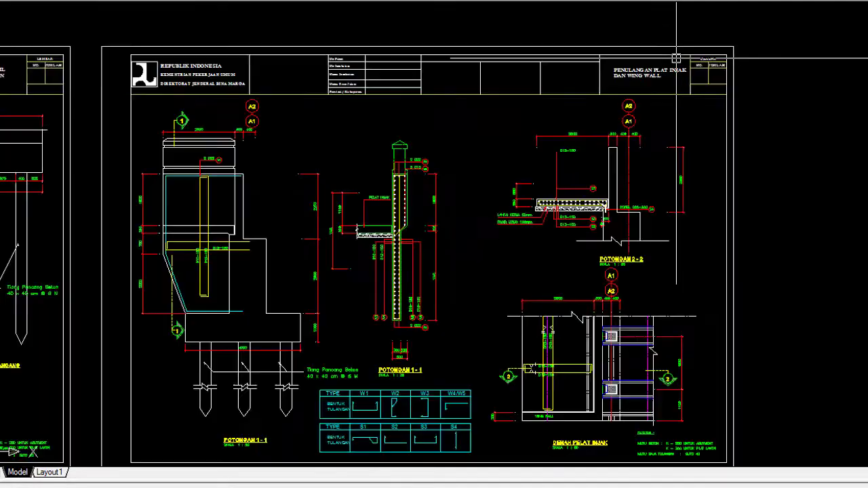
- Examine the PENULANGAN LANTAI JEMBATAN sheet, covering the deck reinforcement sections, plan and sheet title
scroll(644, 208, up, 8)
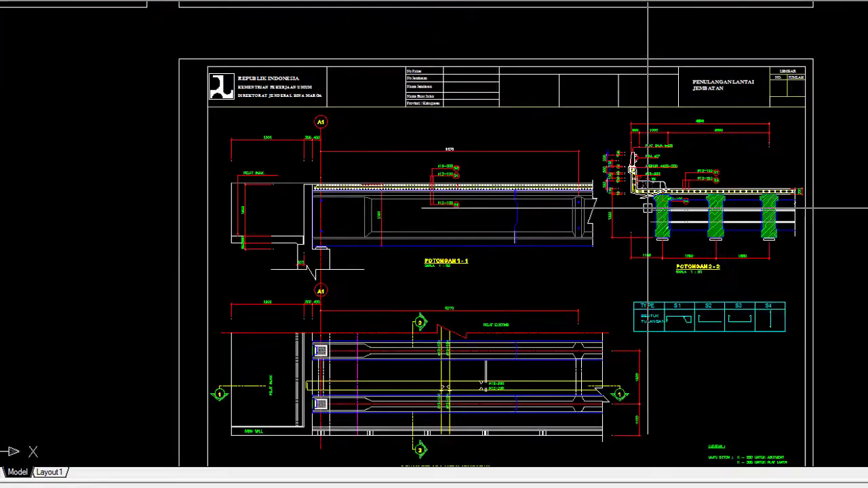
middle_drag(639, 207, 598, 164)
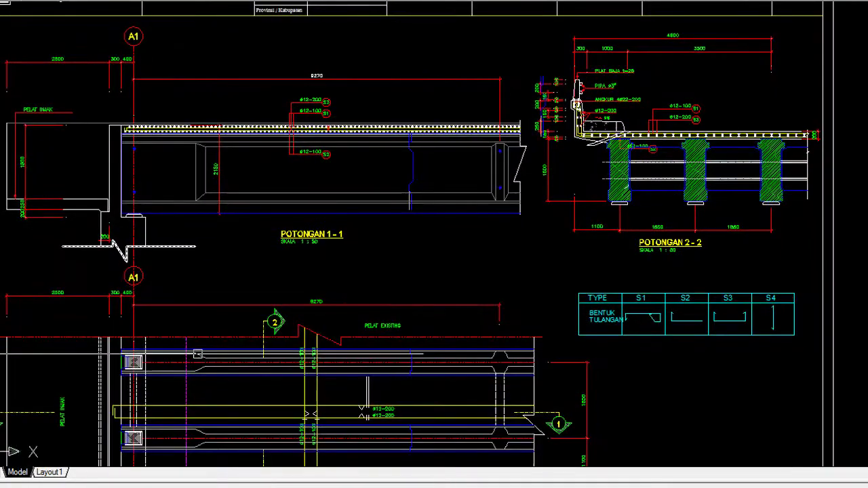
middle_drag(378, 392, 358, 356)
middle_drag(640, 145, 602, 259)
scroll(681, 32, up, 7)
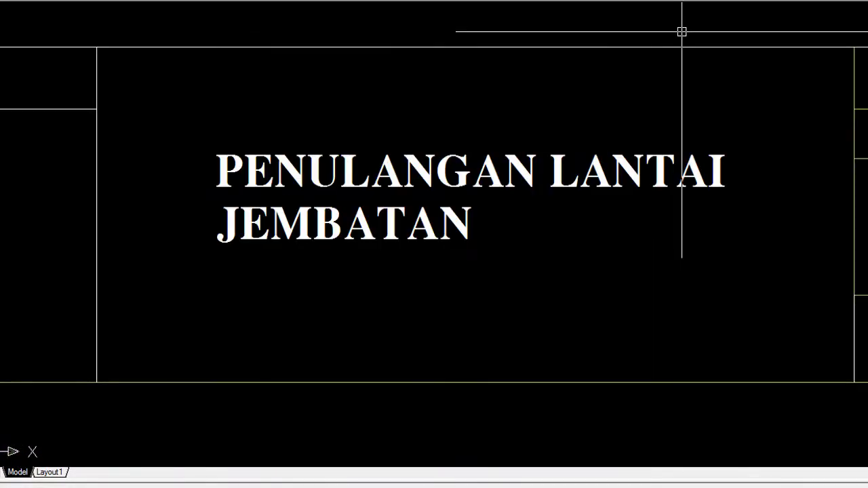
scroll(681, 32, down, 8)
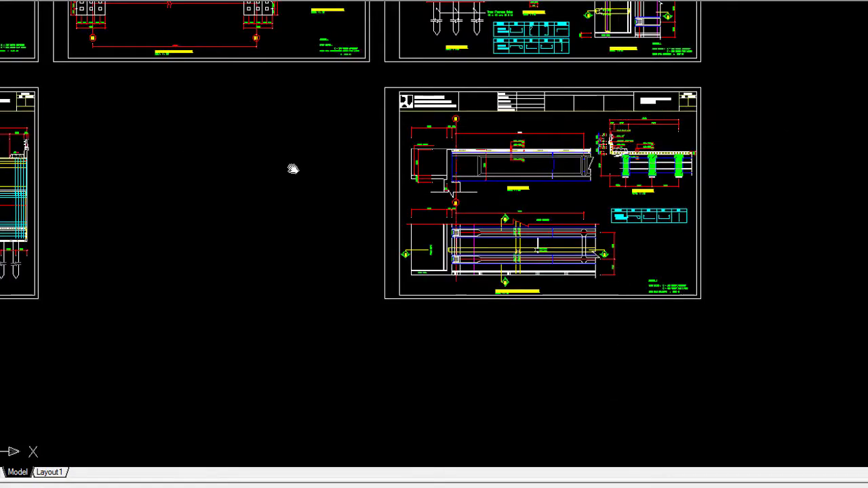
- Examine the PENULANGAN ABUTMEN JEMBATAN sheet, covering the abutment foundation plan, reinforcement sections and sheet title
middle_drag(293, 169, 676, 173)
scroll(188, 169, up, 5)
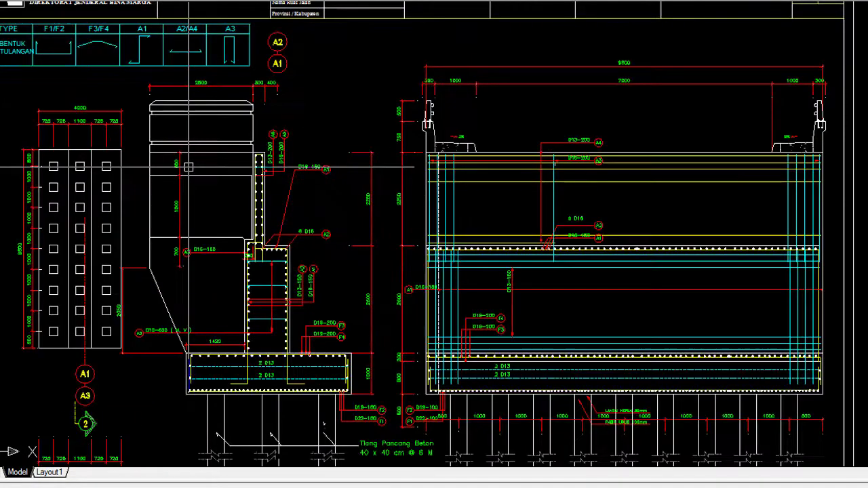
middle_drag(439, 205, 431, 153)
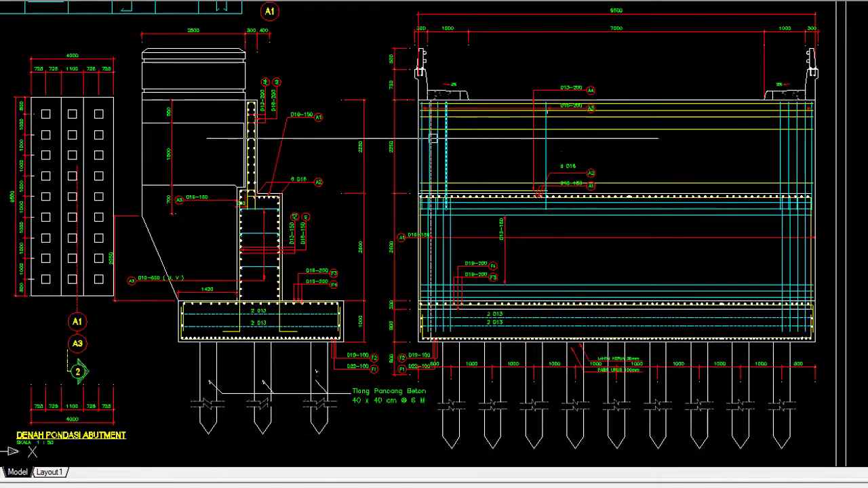
middle_drag(574, 128, 573, 254)
scroll(757, 59, up, 8)
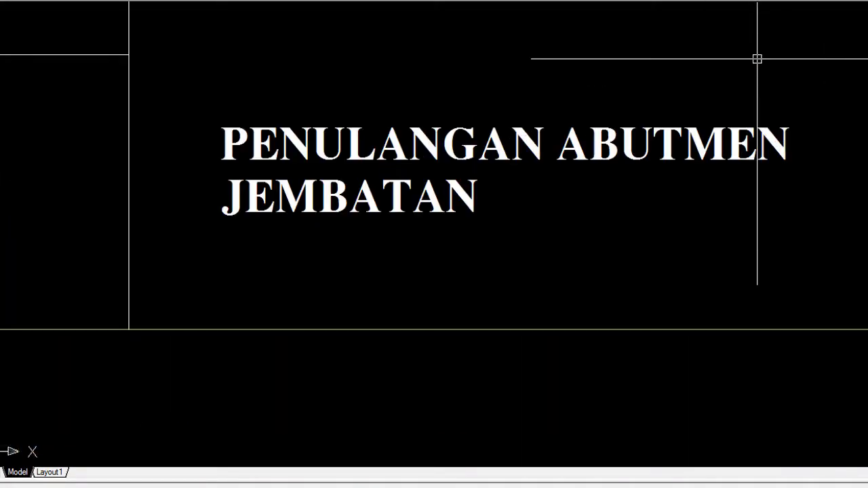
scroll(757, 59, down, 10)
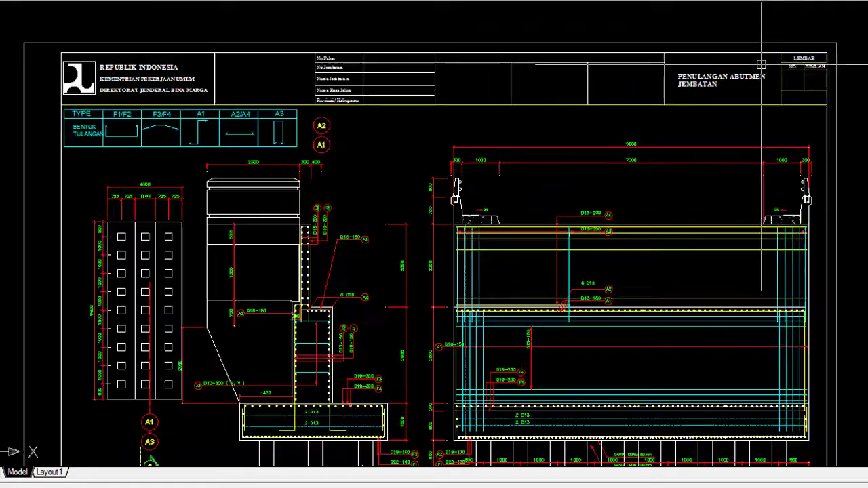
- Examine the DENAH JEMBATAN sheet, covering the existing and new bridge plans and the sheet title
middle_drag(302, 223, 565, 219)
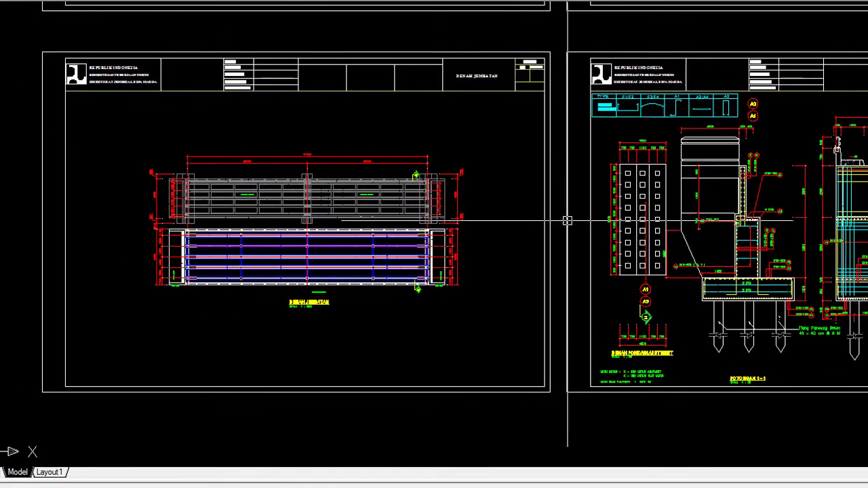
scroll(298, 197, up, 3)
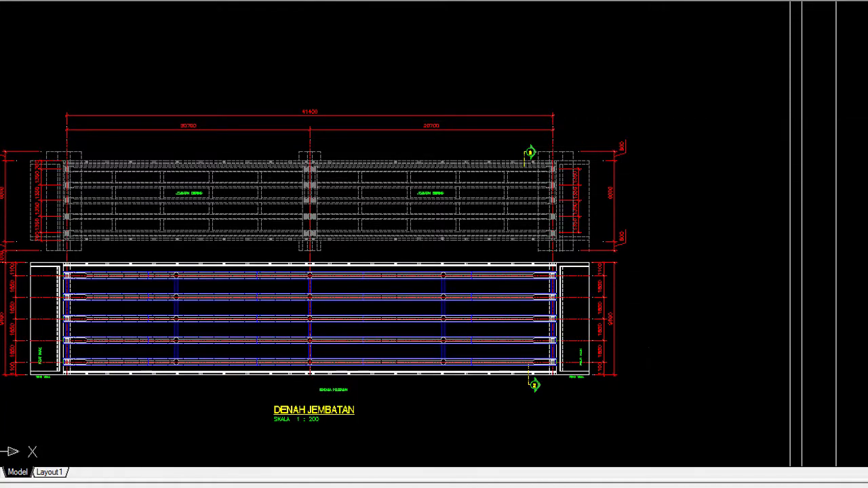
middle_drag(650, 127, 626, 229)
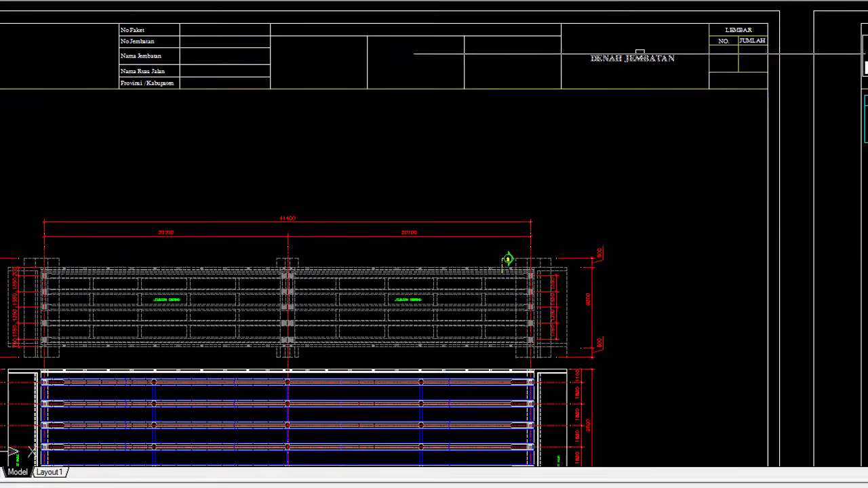
scroll(639, 53, up, 9)
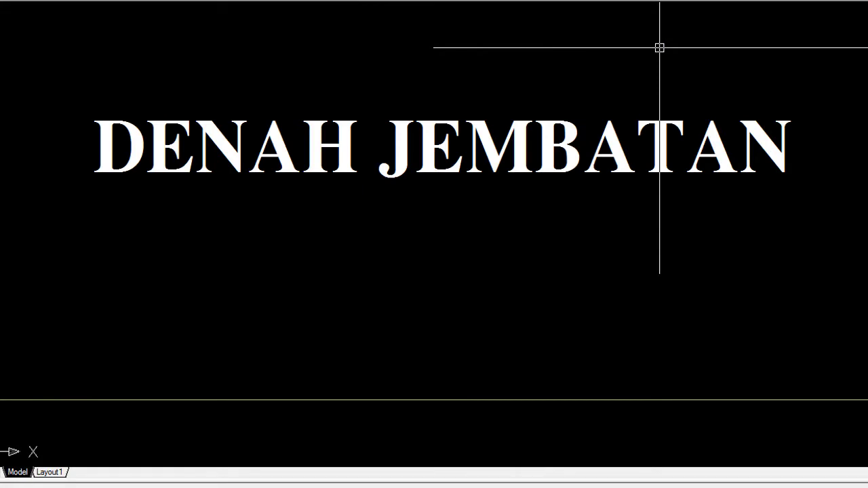
scroll(659, 47, down, 8)
scroll(659, 47, down, 3)
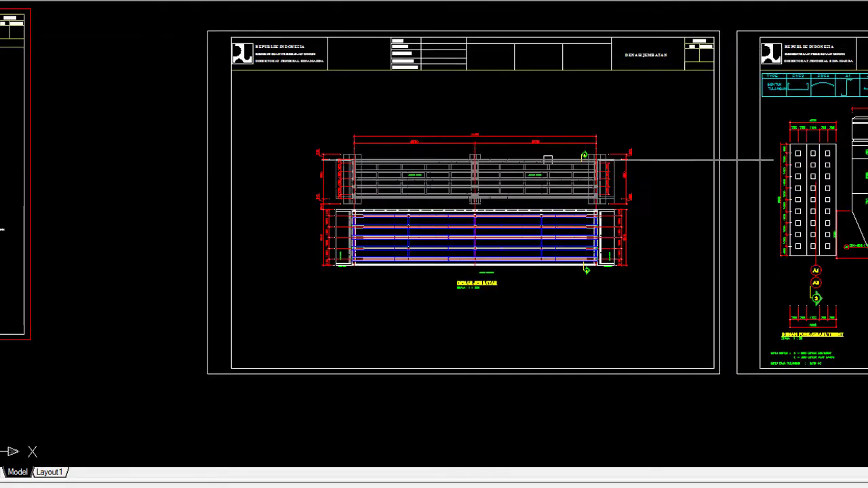
scroll(465, 246, up, 2)
middle_drag(465, 246, 507, 246)
- Examine the DENAH GIRDER, DIAFRAGMA DAN SLAB sheet on the PENAMPANG layout, following the girder and diaphragm placement along its full length
scroll(507, 246, down, 8)
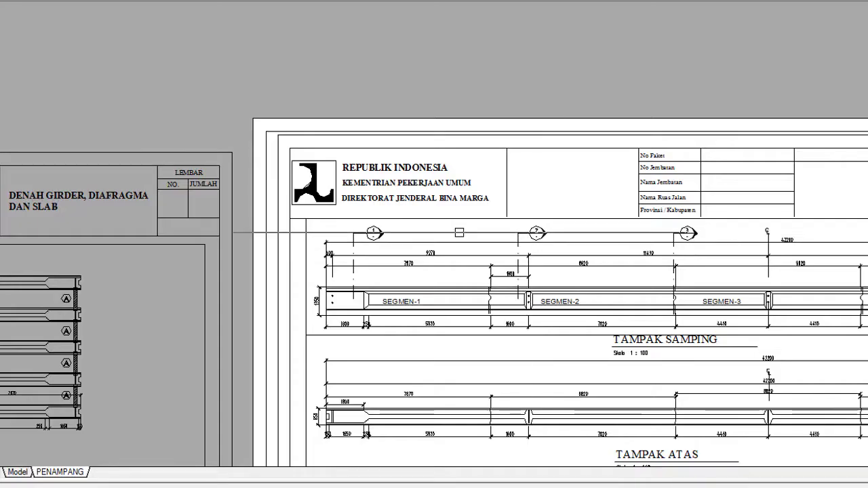
scroll(459, 232, down, 4)
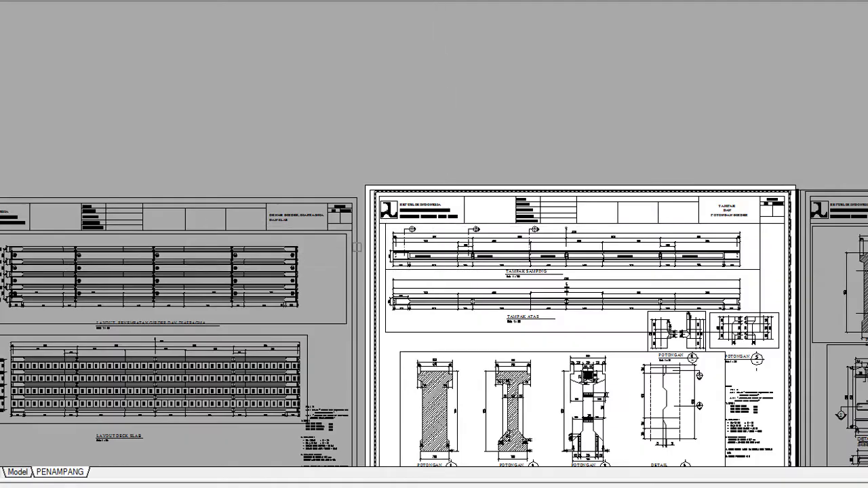
scroll(322, 196, up, 4)
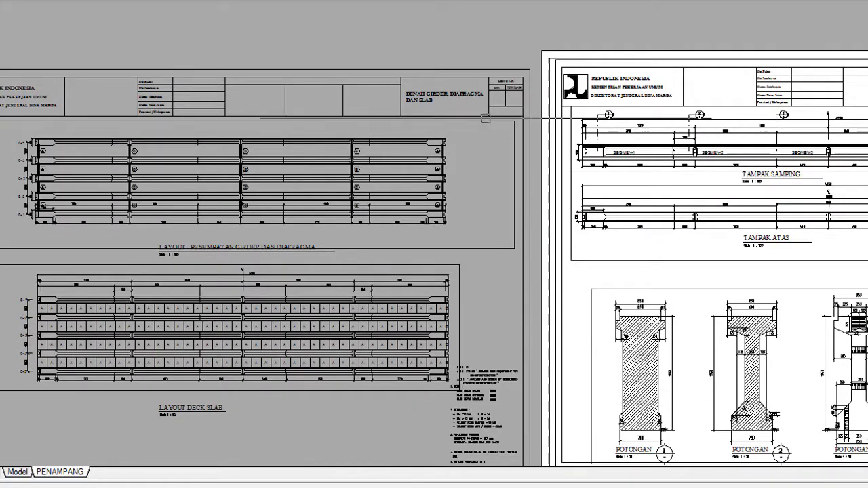
scroll(463, 86, up, 8)
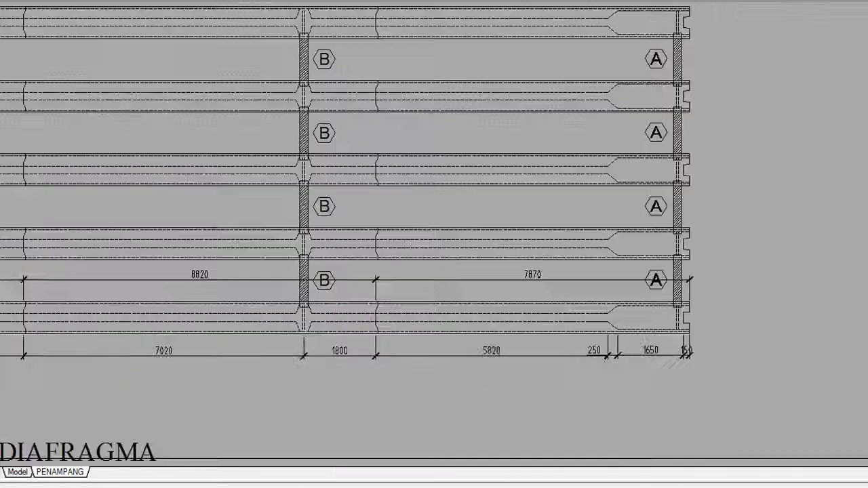
scroll(508, 143, down, 5)
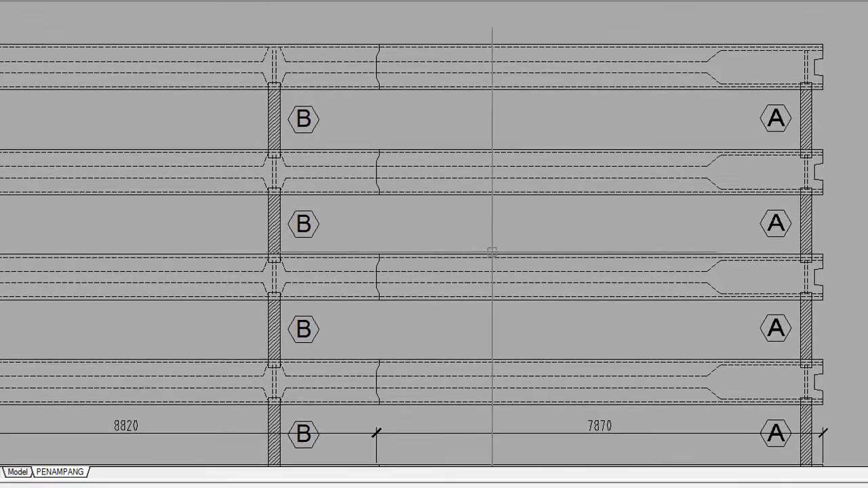
middle_drag(257, 269, 445, 258)
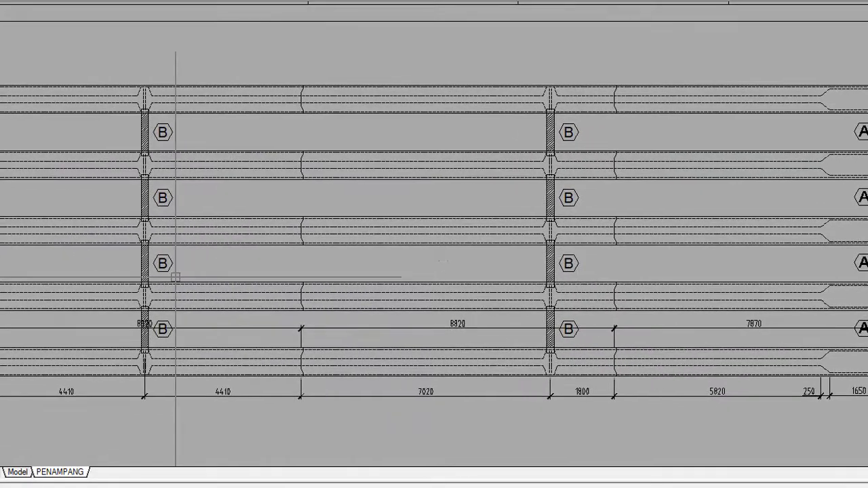
middle_drag(210, 274, 455, 267)
middle_drag(149, 258, 440, 250)
middle_drag(178, 246, 291, 249)
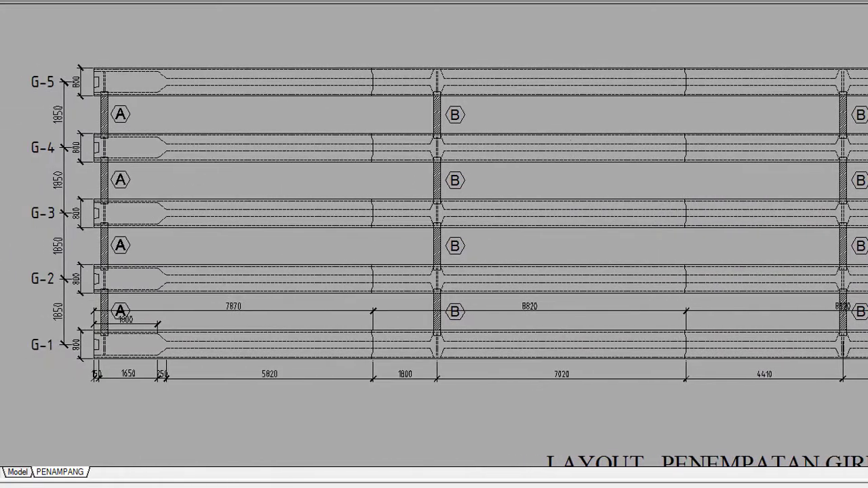
scroll(150, 302, down, 4)
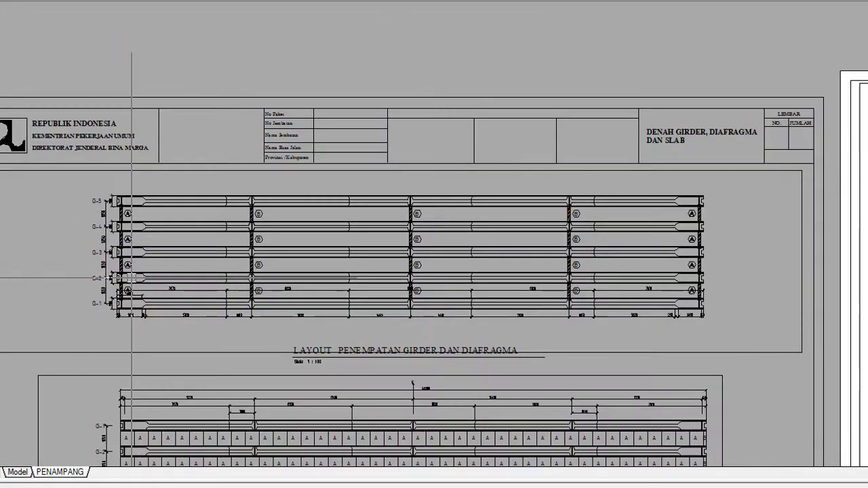
- Read the title block of the DENAH GIRDER, DIAFRAGMA DAN SLAB sheet
scroll(745, 153, up, 5)
scroll(746, 153, up, 3)
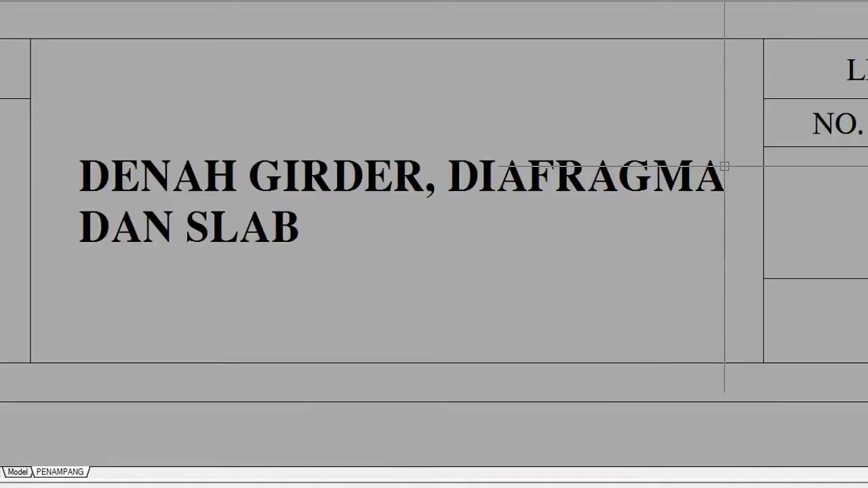
scroll(508, 116, down, 5)
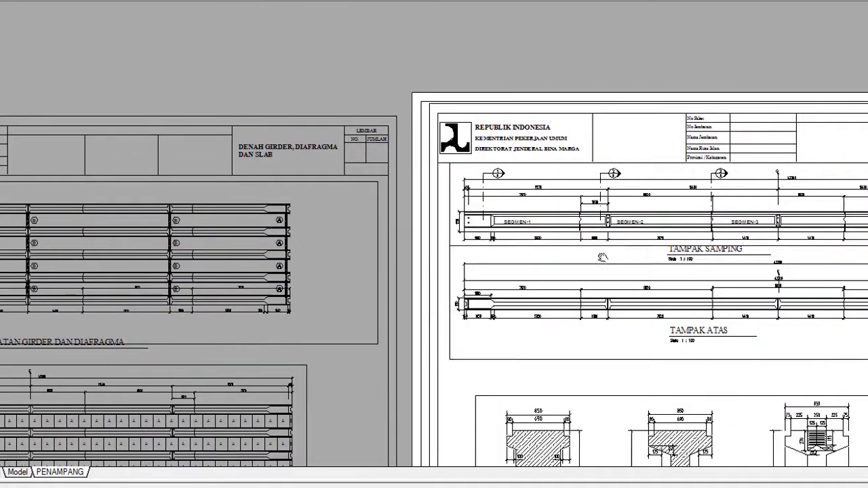
- Examine the TAMPAK DAN POTONGAN GIRDER sheet, covering the girder side and top views, sections 1 to 5, Detail A and sheet title
scroll(356, 227, up, 3)
middle_drag(356, 228, 244, 210)
click(459, 197)
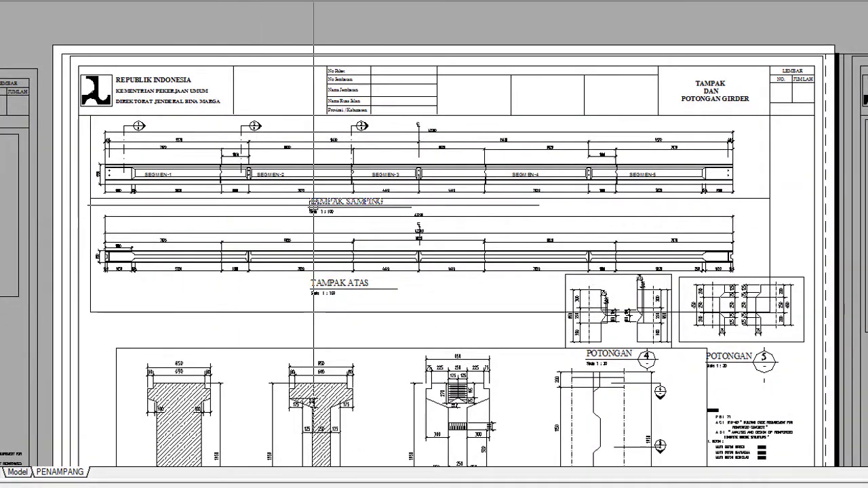
middle_drag(412, 390, 337, 285)
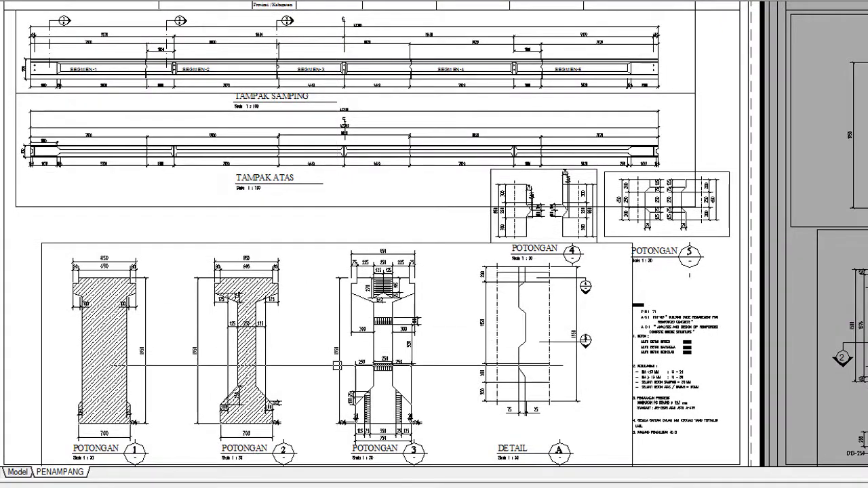
middle_drag(337, 366, 335, 325)
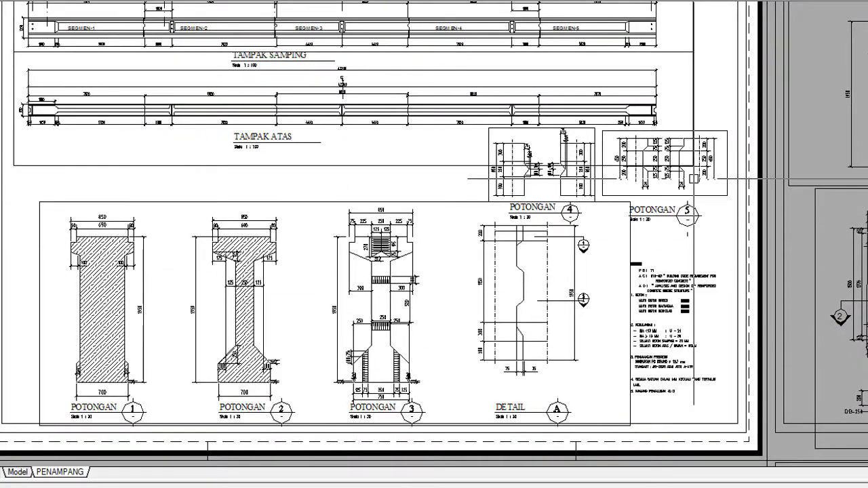
middle_drag(693, 178, 679, 259)
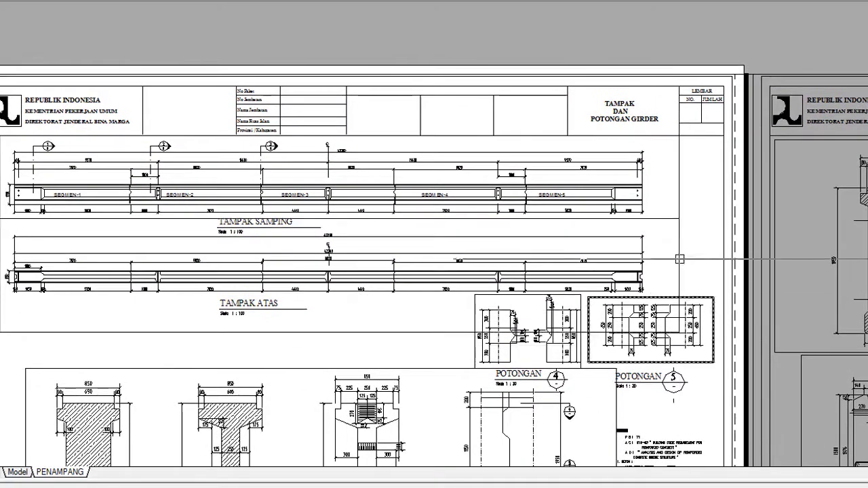
scroll(653, 119, up, 5)
middle_drag(607, 182, 604, 270)
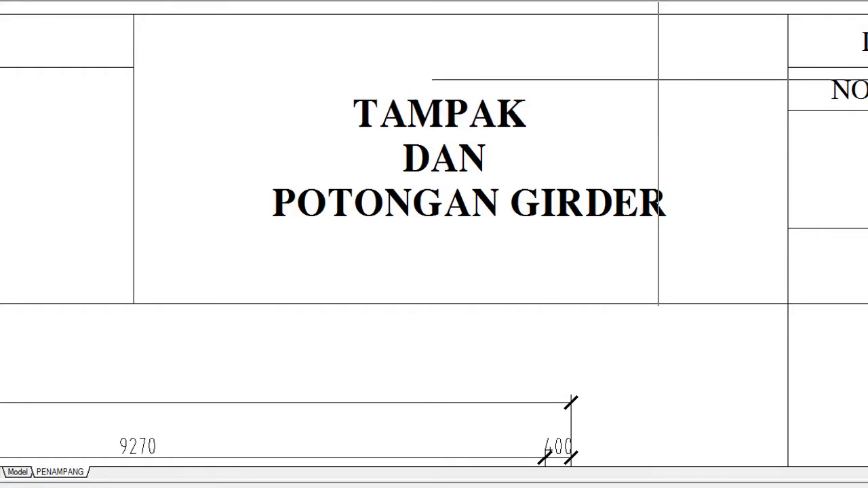
- Examine the PENAMPANG & DETAIL DIAFRAGMA sheet, covering the type A and B diaphragm sections, their details and the sheet title
scroll(509, 129, down, 6)
mouse_move(510, 169)
middle_down()
mouse_move(518, 169)
mouse_move(259, 137)
middle_up()
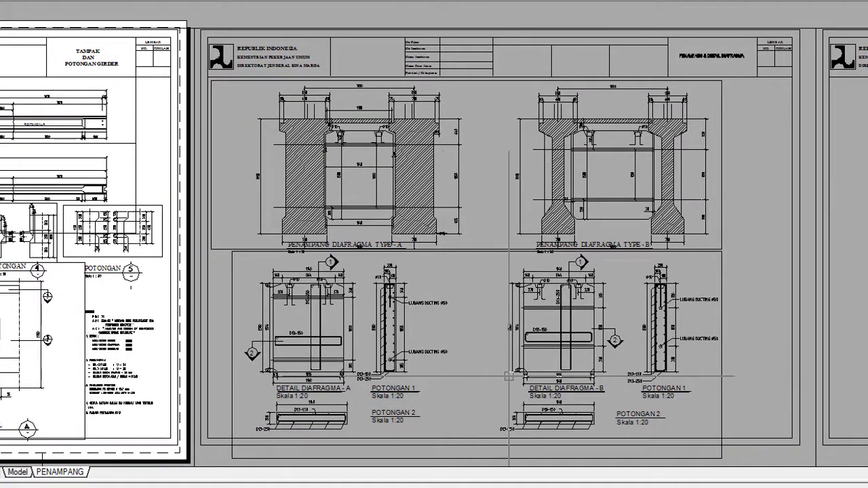
scroll(509, 377, up, 2)
middle_drag(720, 215, 712, 231)
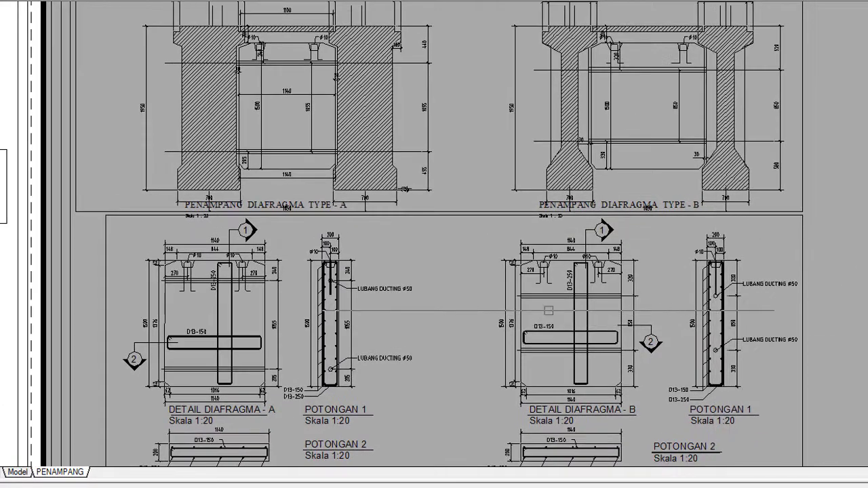
middle_drag(568, 169, 566, 217)
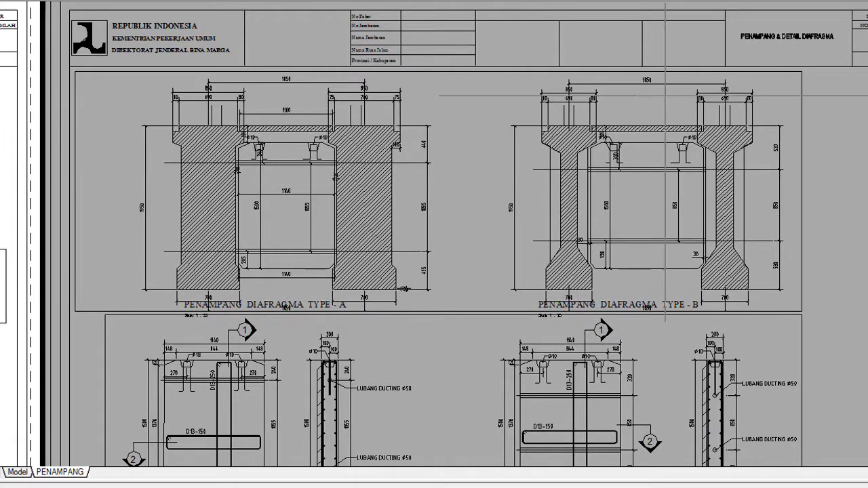
scroll(865, 16, up, 4)
scroll(820, 27, up, 4)
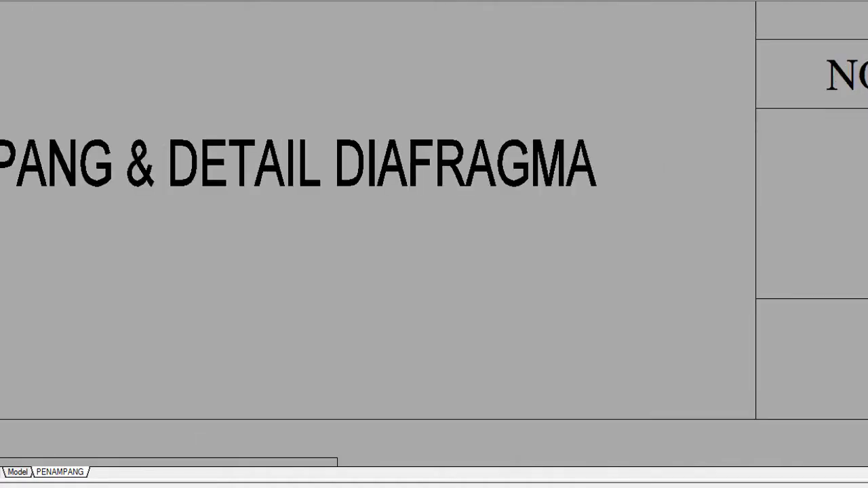
middle_drag(466, 134, 641, 135)
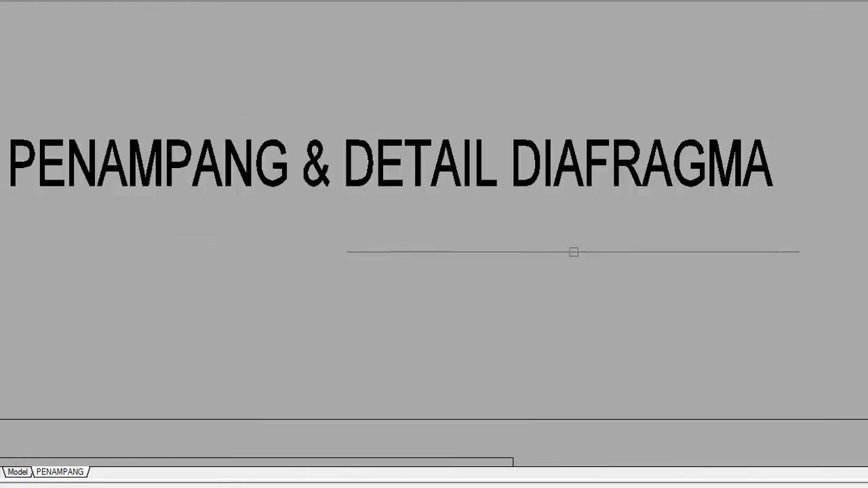
- Examine the DETAIL DECK SLAB sheet, covering deck slab details A and B, their sections and the sheet title
scroll(615, 270, down, 10)
mouse_move(616, 270)
middle_down()
mouse_move(322, 111)
mouse_move(15, 11)
middle_up()
scroll(77, 27, up, 1)
scroll(680, 214, up, 1)
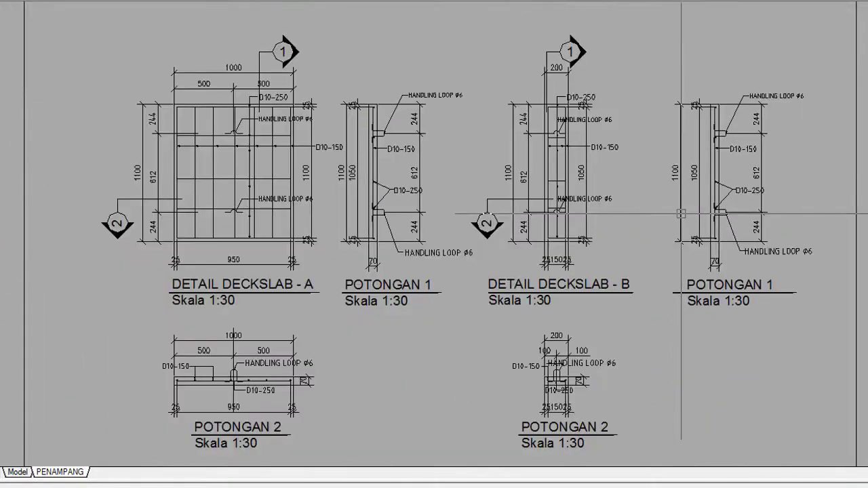
scroll(658, 217, down, 2)
scroll(640, 208, up, 2)
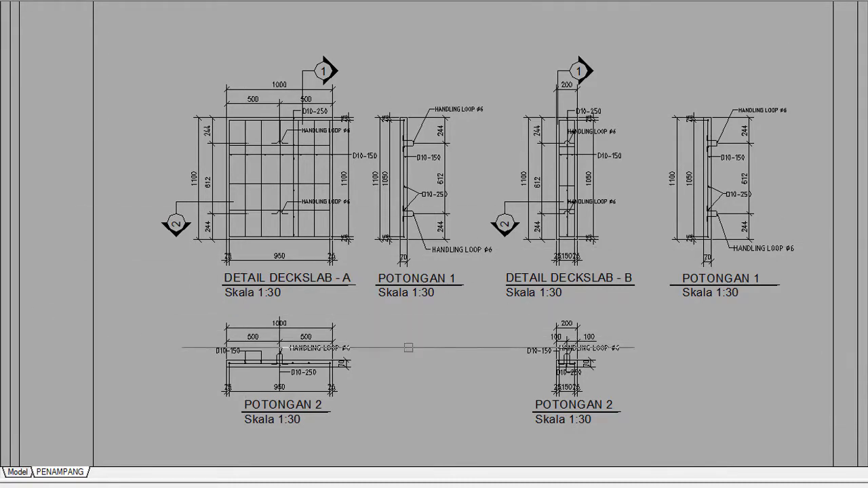
middle_drag(817, 47, 787, 124)
scroll(769, 184, up, 4)
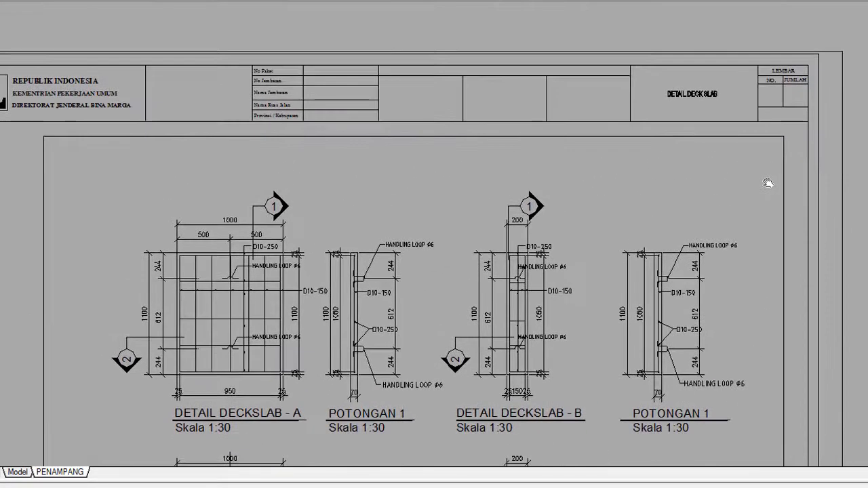
scroll(729, 83, up, 3)
scroll(729, 82, down, 1)
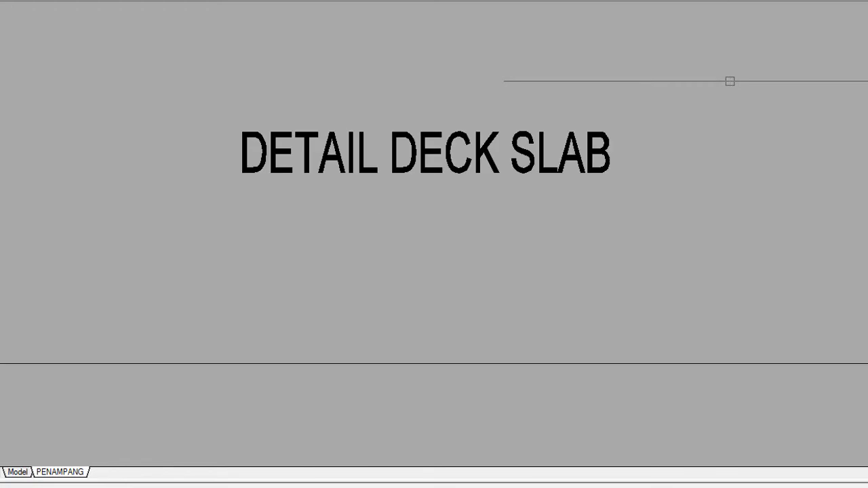
- Examine the PROFIL KABEL BALOK I PRATEGANG sheet, covering the cable profiles, girder sections, bursting steel details and sheet title
scroll(730, 81, down, 6)
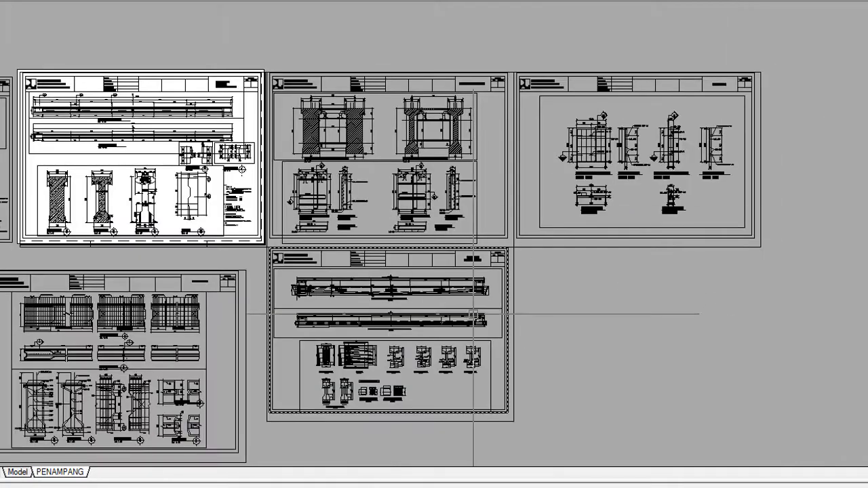
middle_drag(474, 314, 613, 253)
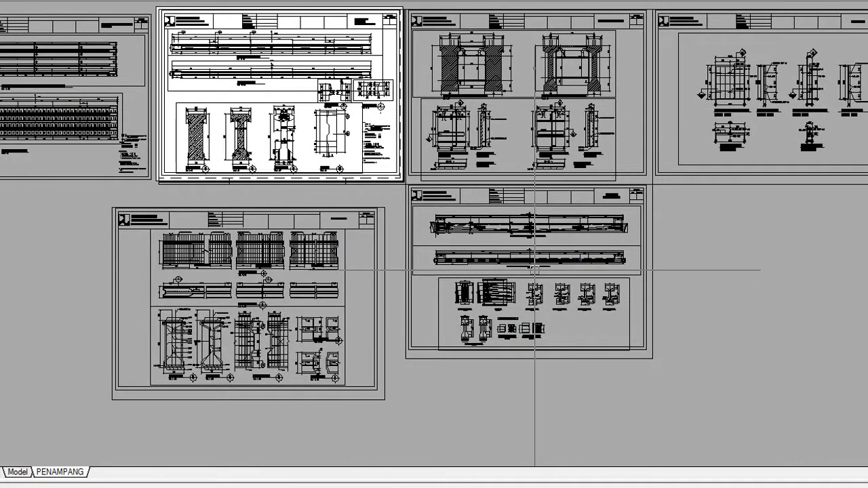
scroll(535, 270, up, 6)
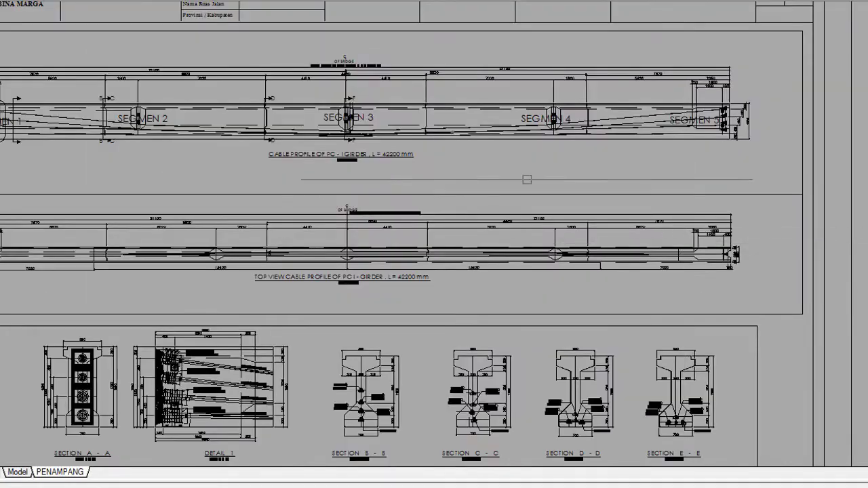
middle_drag(483, 143, 625, 172)
scroll(544, 163, up, 2)
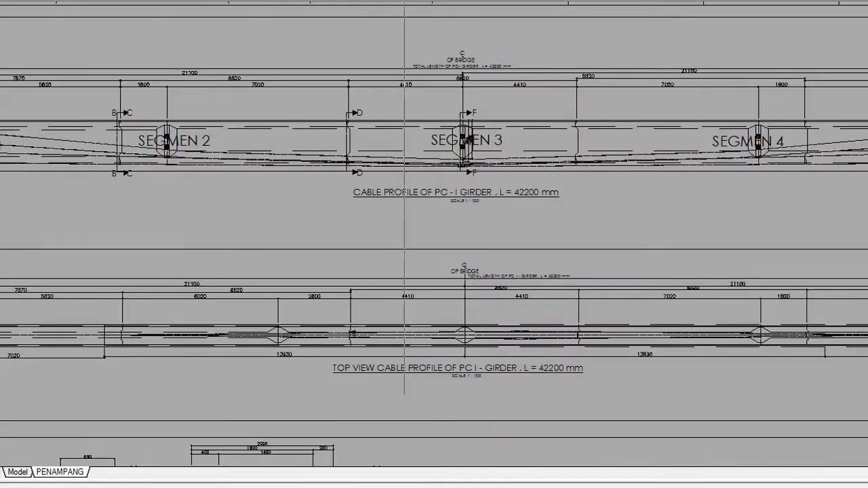
mouse_move(651, 182)
middle_down()
mouse_move(514, 186)
mouse_move(457, 178)
middle_up()
mouse_move(730, 289)
middle_down()
mouse_move(781, 160)
mouse_move(800, 84)
middle_up()
mouse_move(481, 250)
middle_down()
mouse_move(653, 120)
mouse_move(634, 66)
middle_up()
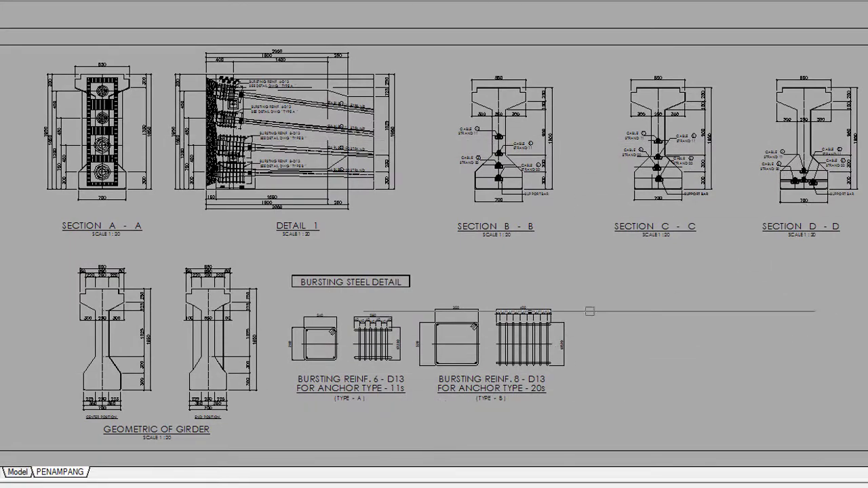
scroll(468, 296, down, 2)
scroll(598, 236, down, 2)
middle_drag(665, 130, 637, 249)
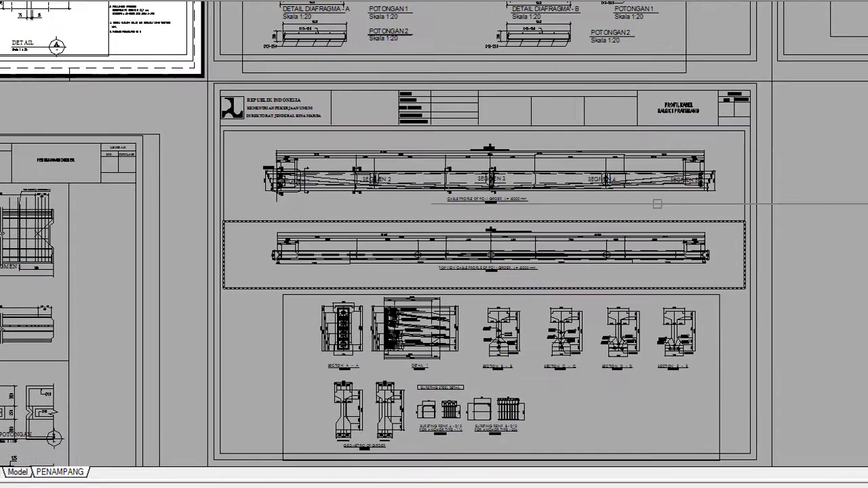
scroll(704, 98, up, 8)
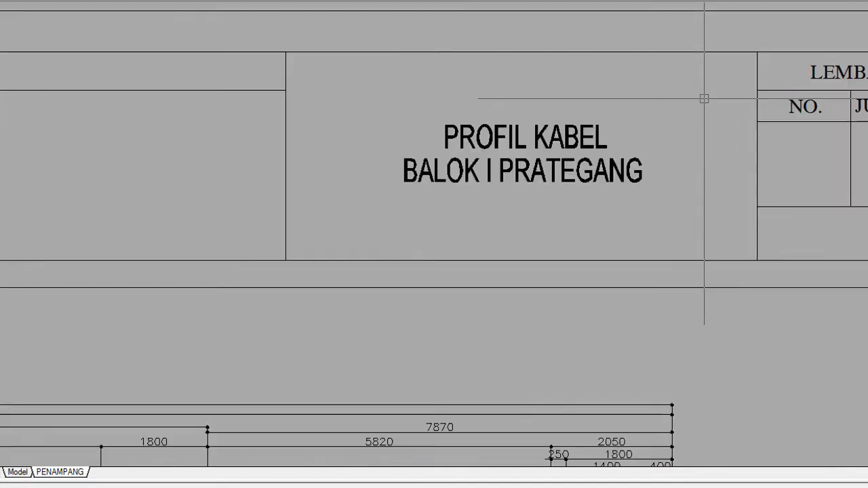
- Examine the PENULANGAN GIRDER sheet, covering the segment reinforcement views, girder sections, joint detail and sheet title
scroll(704, 98, down, 8)
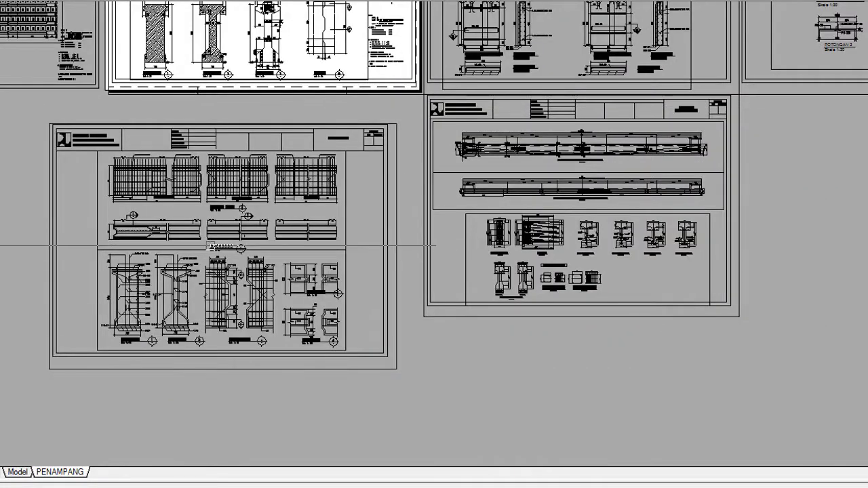
scroll(222, 247, up, 5)
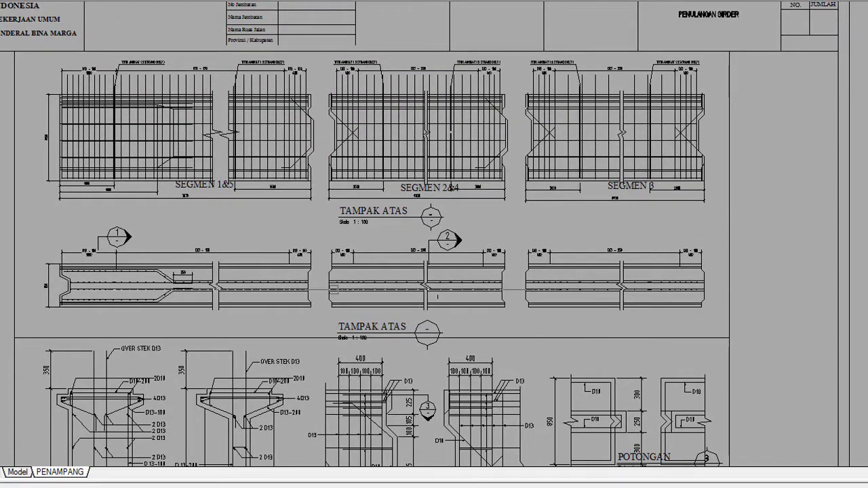
middle_drag(333, 290, 330, 54)
scroll(154, 198, up, 4)
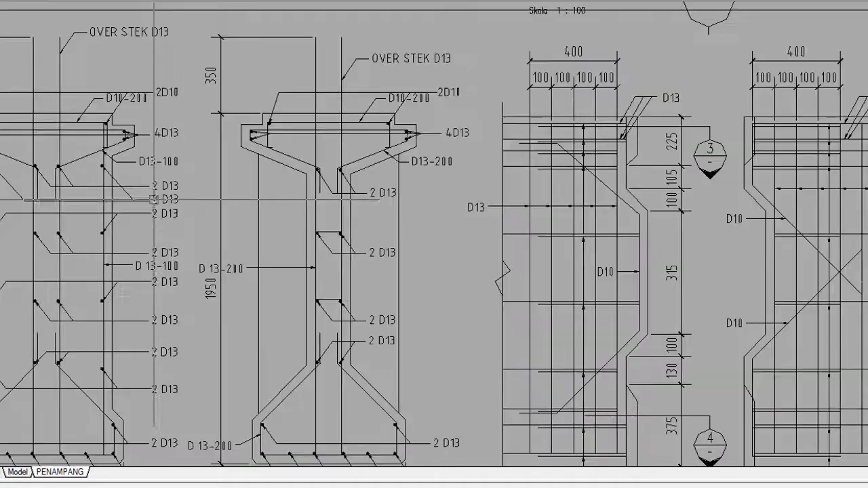
mouse_move(531, 254)
middle_down()
mouse_move(382, 246)
mouse_move(300, 199)
middle_up()
scroll(301, 198, down, 3)
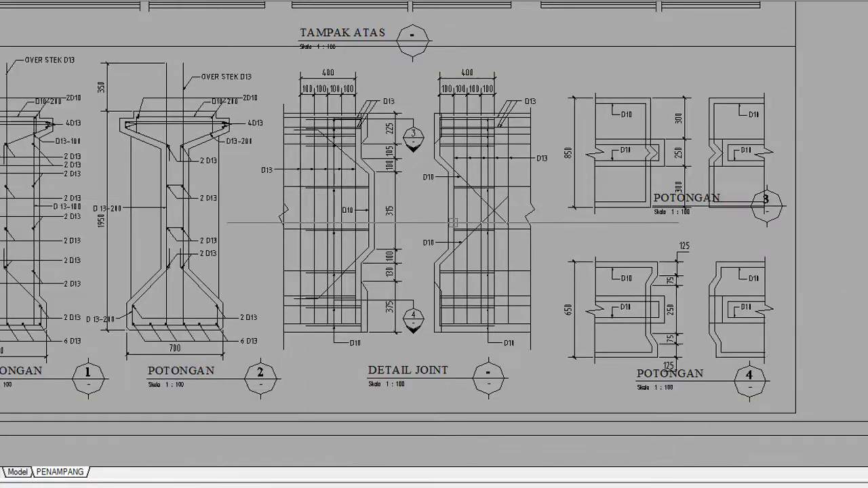
middle_drag(532, 230, 412, 258)
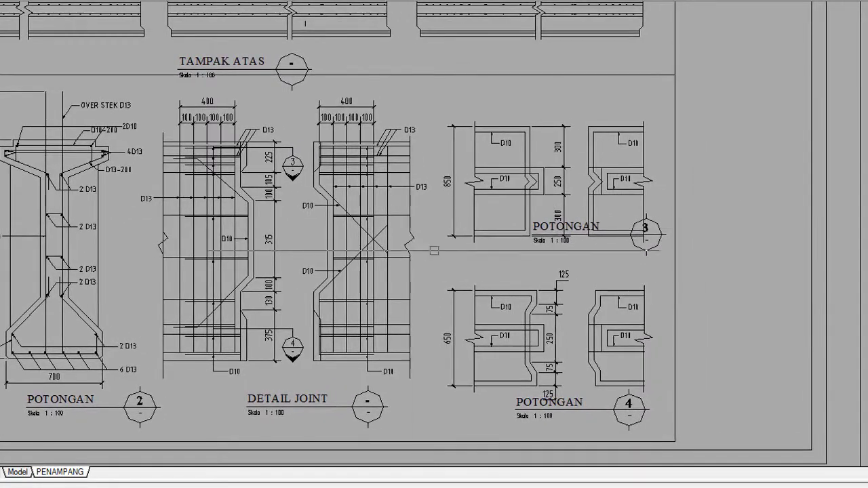
middle_drag(634, 230, 582, 299)
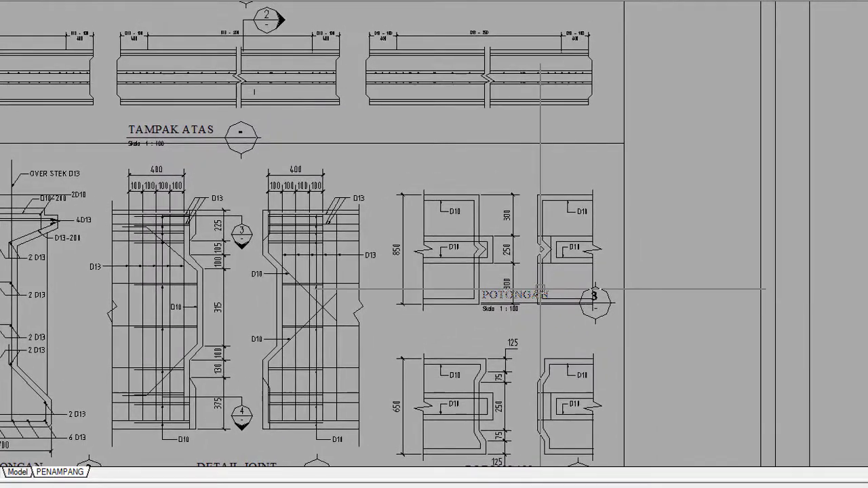
scroll(563, 288, down, 5)
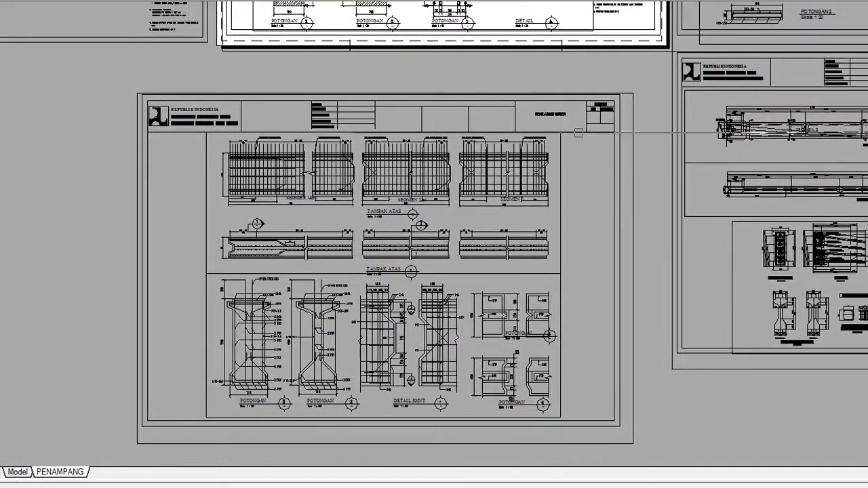
scroll(578, 132, up, 10)
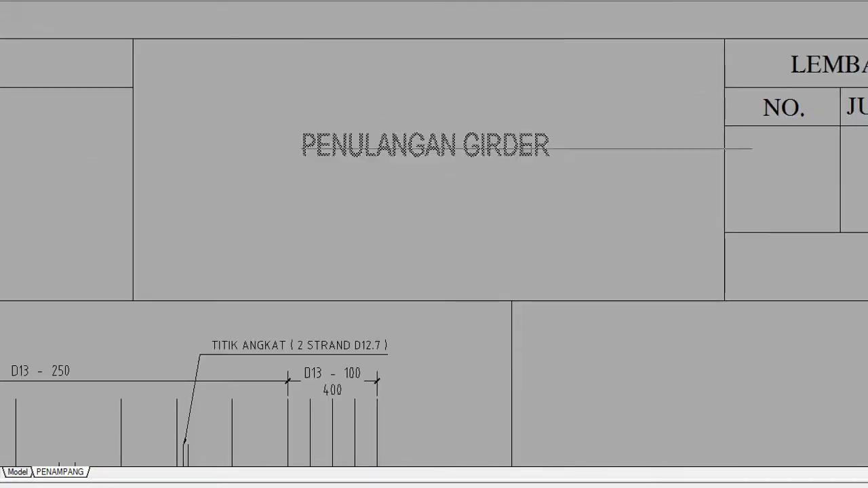
scroll(506, 148, down, 6)
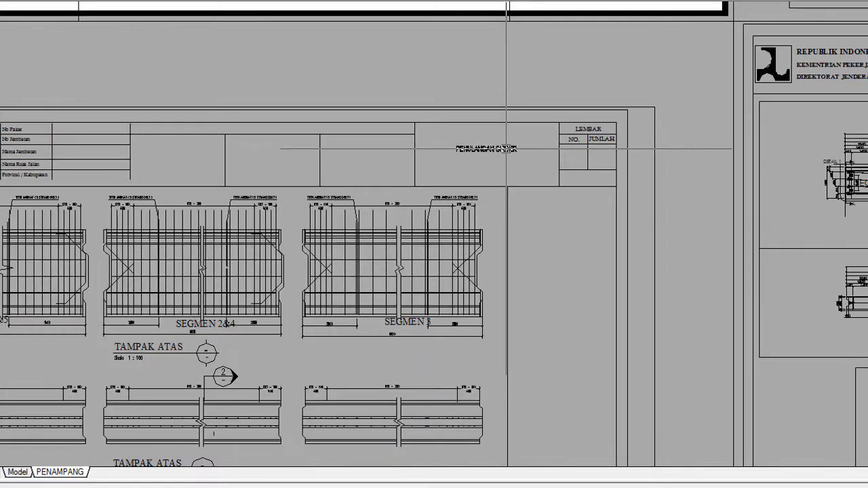
- Select the upper and lower viewports on the PENULANGAN GIRDER sheet
middle_drag(502, 223, 513, 249)
click(513, 248)
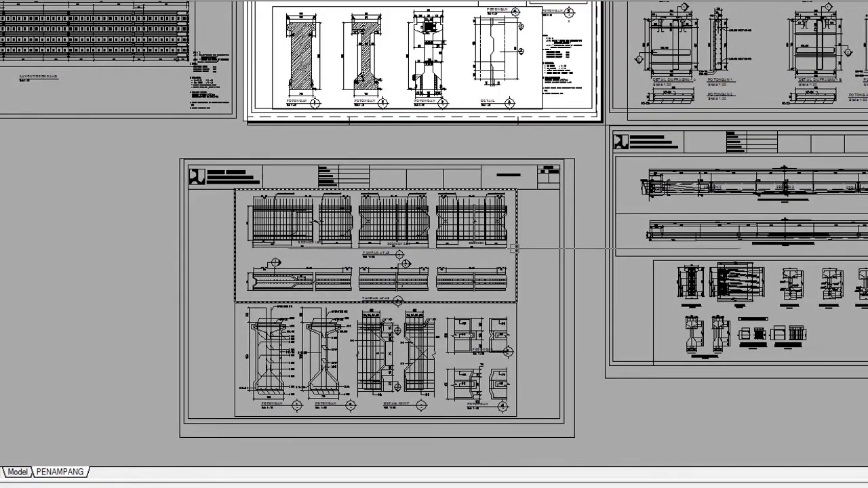
click(507, 249)
click(517, 319)
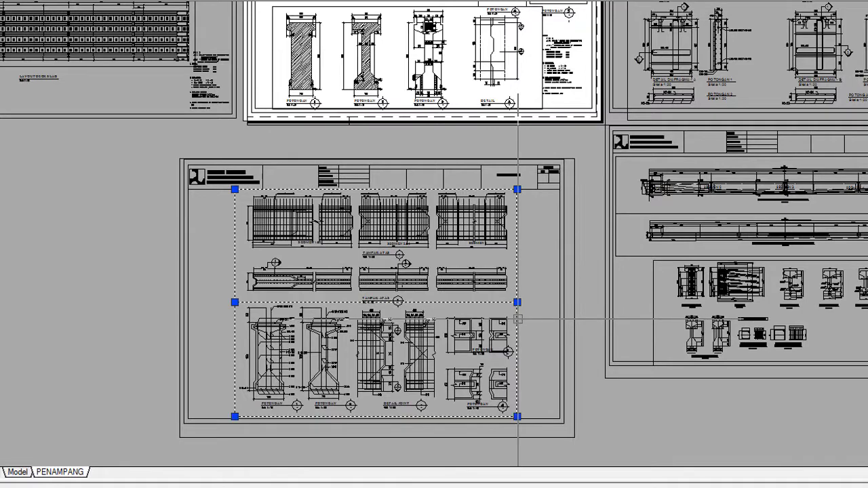
click(516, 314)
click(516, 282)
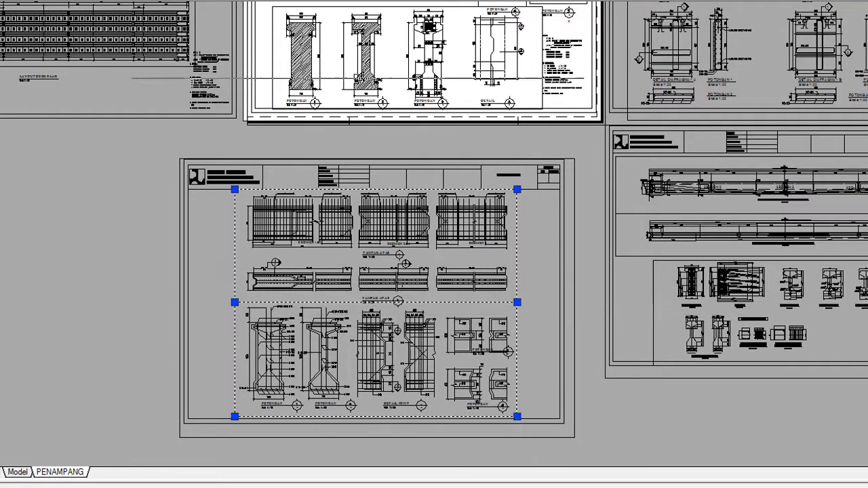
- Freeze the Defpoints layer so the viewport frames on the PENULANGAN GIRDER sheet are hidden
click(234, 1)
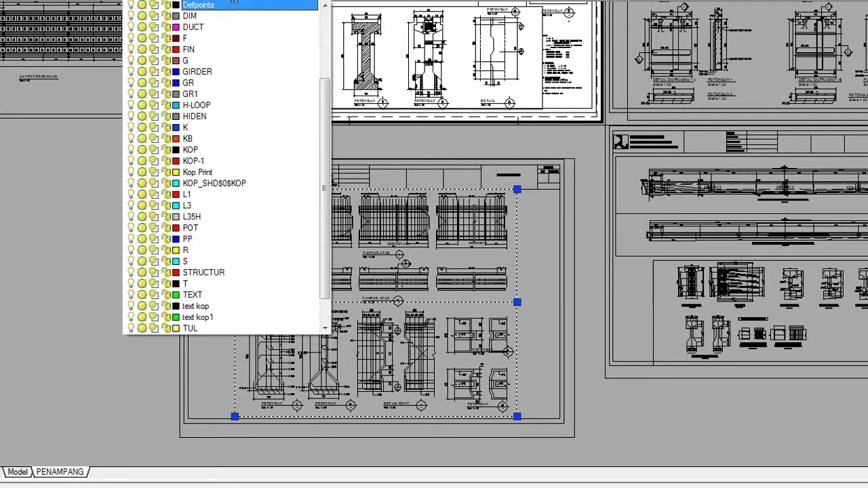
click(197, 106)
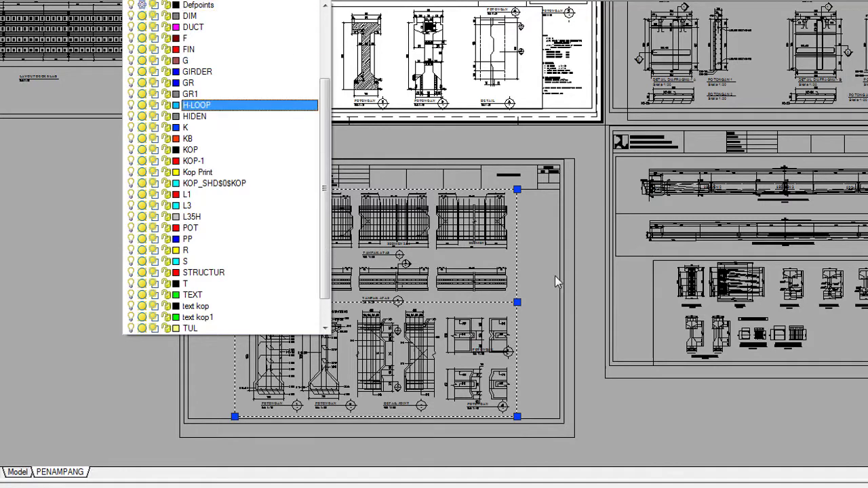
click(516, 269)
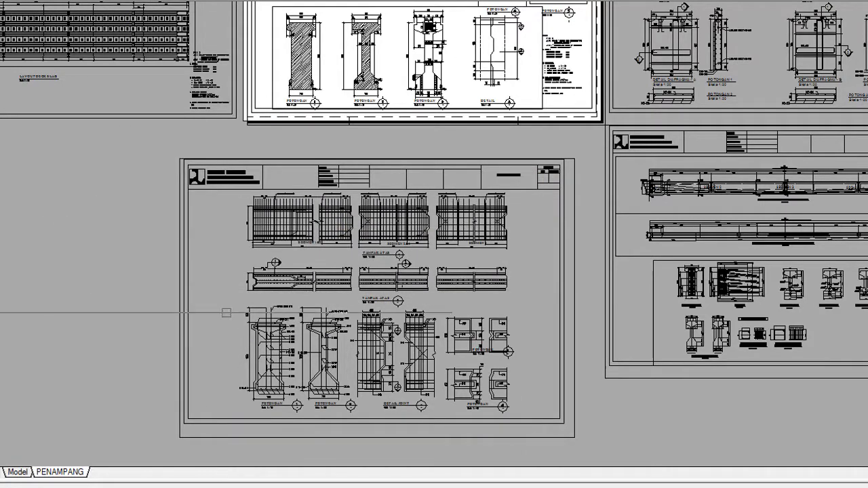
- Switch to model space and survey the girder, diaphragm, deck slab, reinforcement and cable profile drawings
click(25, 475)
scroll(371, 305, up, 5)
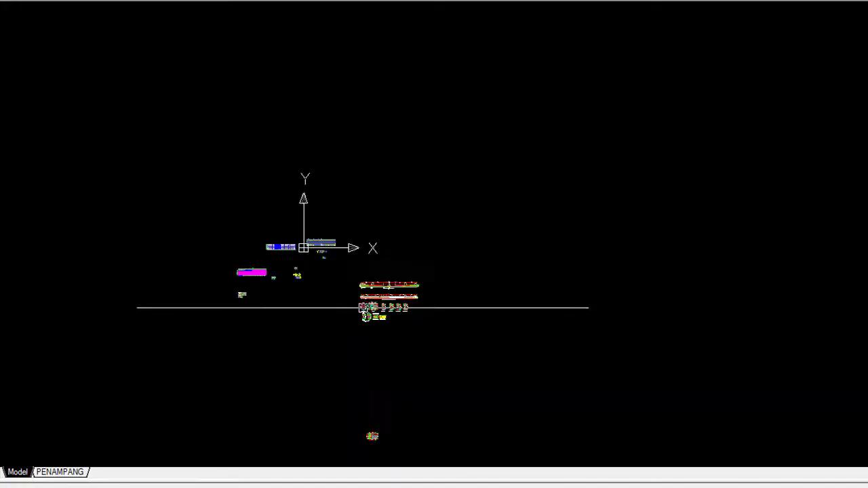
scroll(333, 295, down, 3)
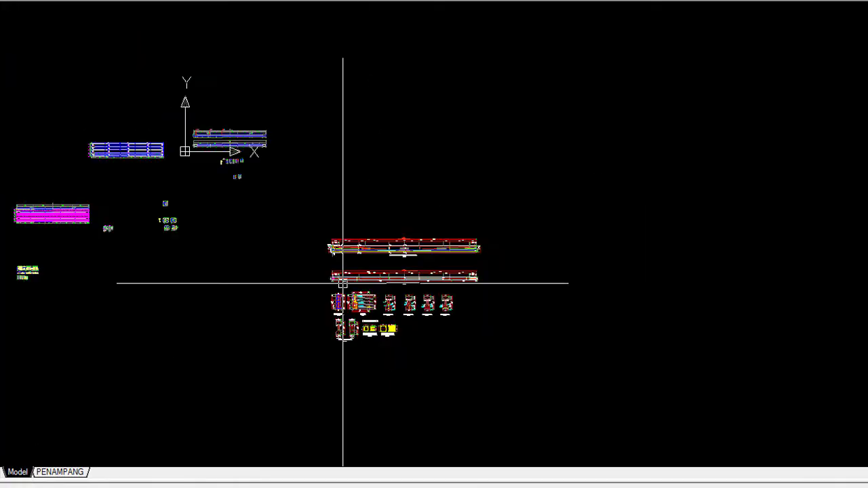
middle_drag(343, 285, 486, 288)
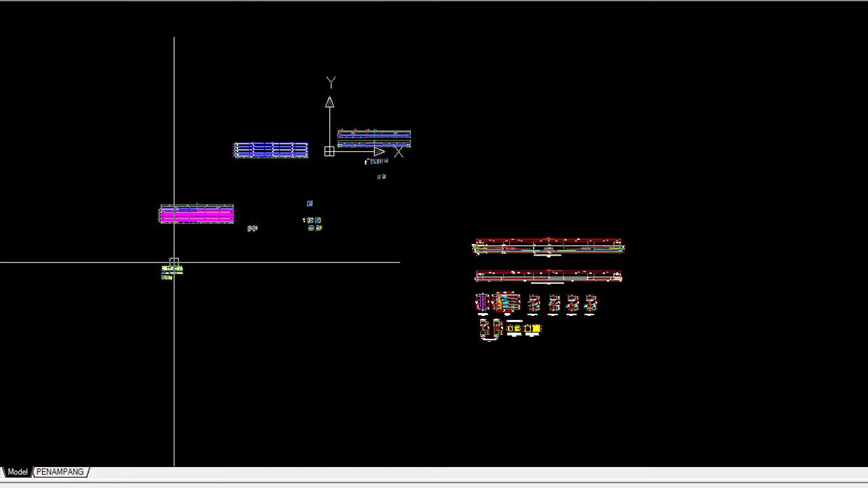
scroll(174, 262, up, 2)
middle_drag(213, 264, 183, 352)
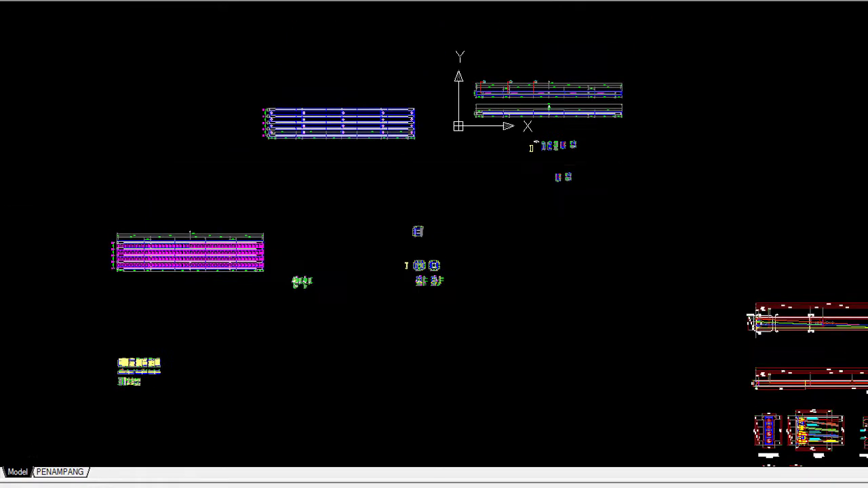
middle_drag(630, 230, 310, 155)
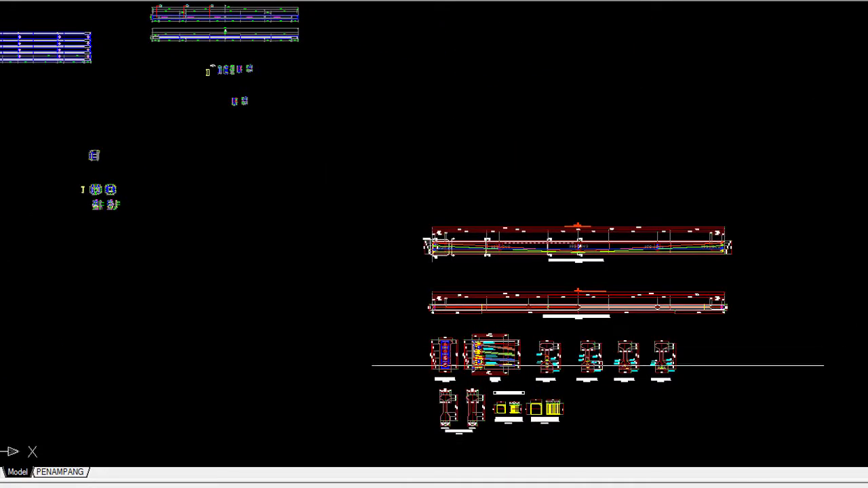
middle_drag(521, 366, 467, 280)
- Examine the cable anchorage in DETAIL 1 with its bursting reinforcement, together with SECTION A - A and SECTION B - B
scroll(467, 279, up, 10)
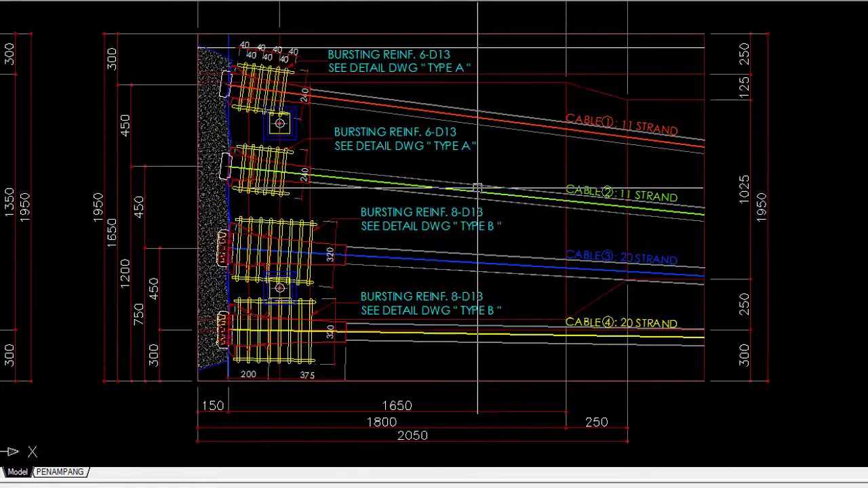
scroll(284, 281, up, 2)
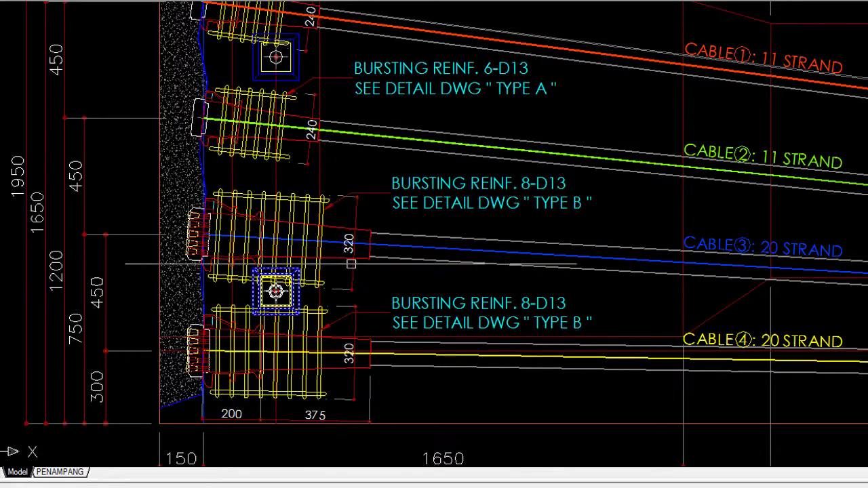
scroll(271, 287, down, 5)
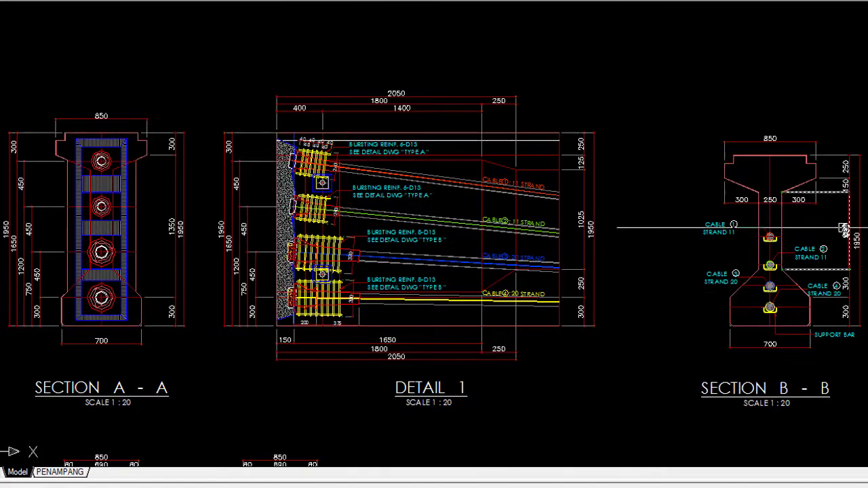
scroll(75, 217, up, 3)
middle_drag(68, 218, 163, 211)
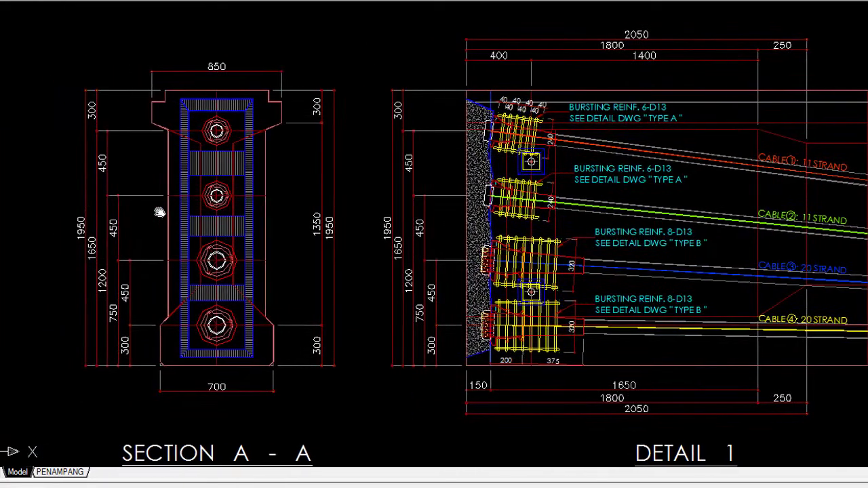
- Return to the PENAMPANG layout and examine how the cable profile sheet presents the model drawings in its viewports
click(60, 471)
middle_drag(669, 280, 355, 267)
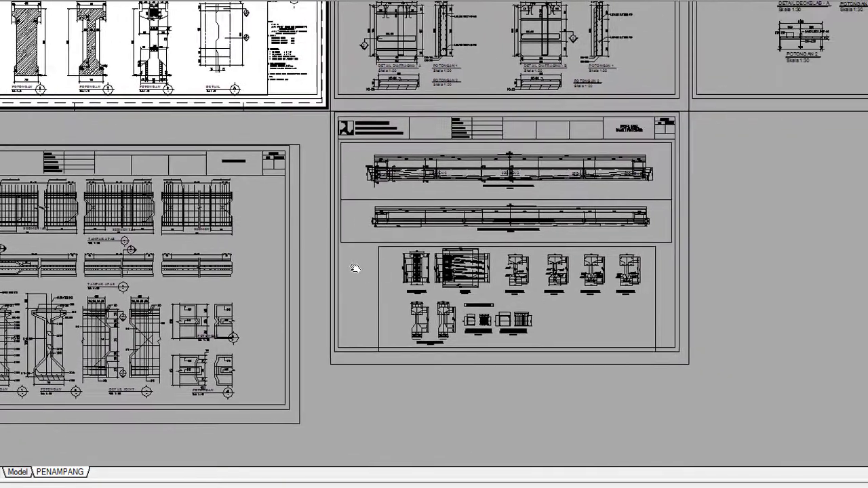
scroll(412, 258, up, 4)
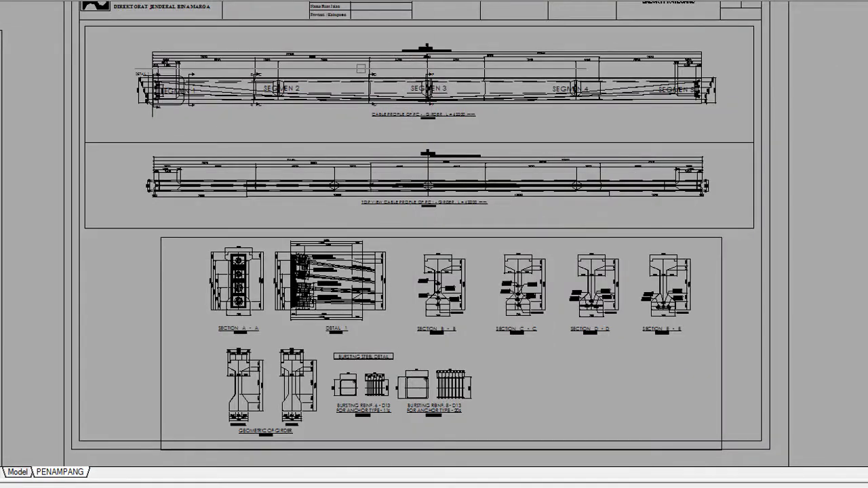
scroll(406, 231, down, 5)
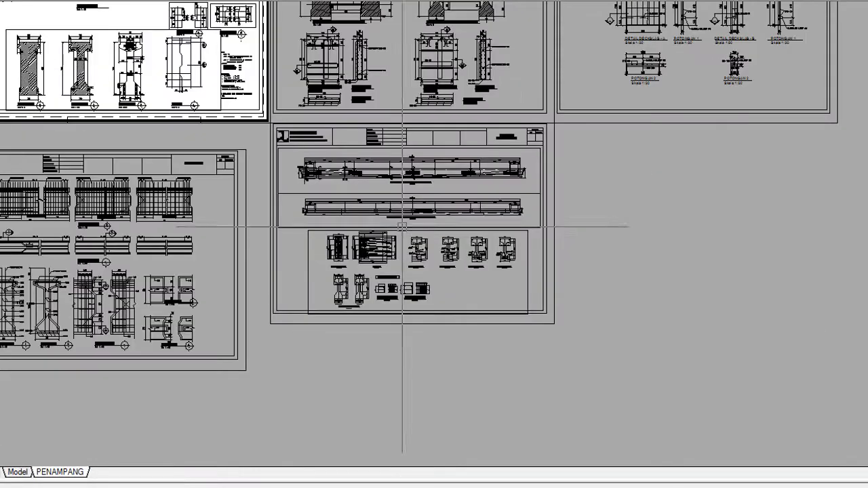
scroll(428, 198, down, 2)
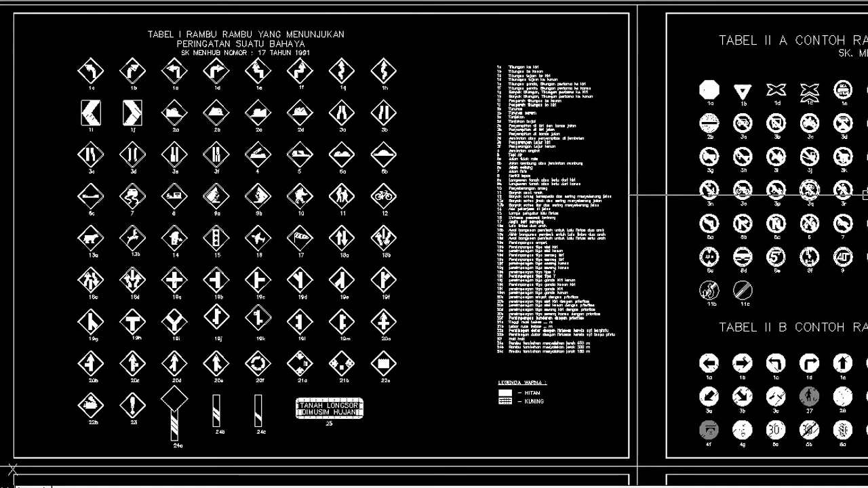
- Examine the road sign tables, moving from TABEL I through TABEL II A and II B to TABEL III
middle_drag(855, 196, 313, 196)
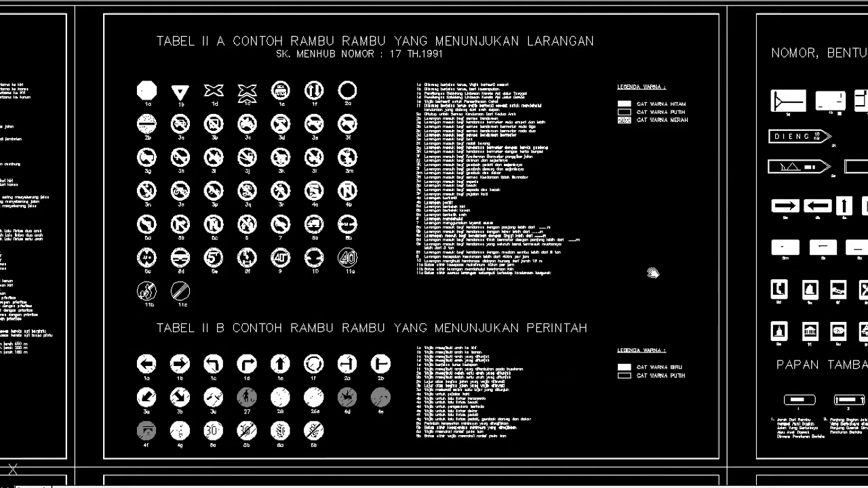
mouse_move(652, 273)
middle_down()
mouse_move(155, 267)
mouse_move(110, 282)
mouse_move(106, 272)
middle_up()
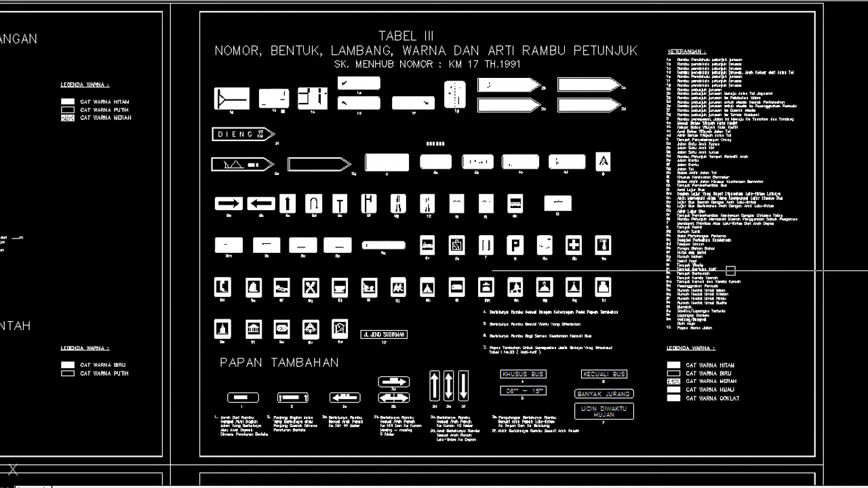